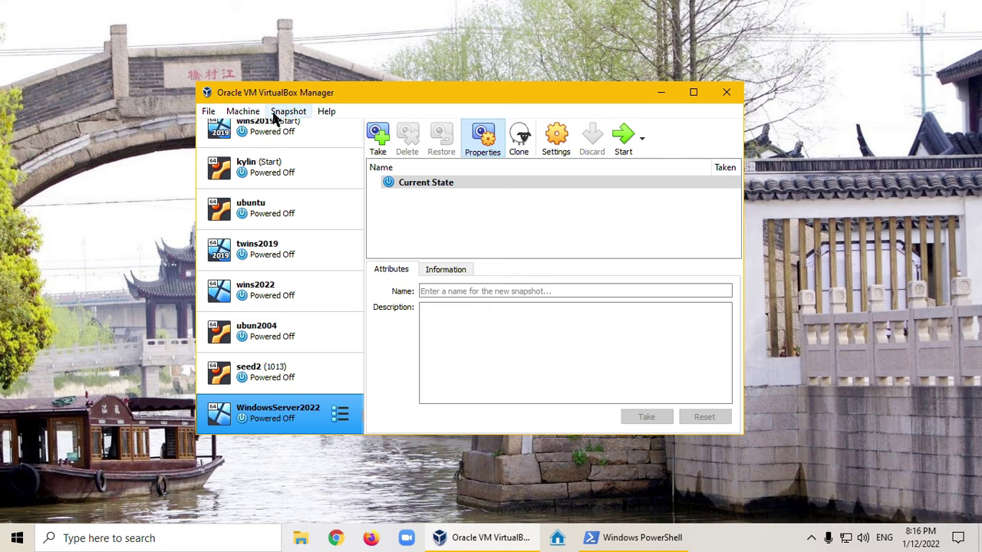
Open VirtualBox's global Preferences from the Tools welcome page
{"action": "scroll", "coordinate": [307, 191], "scroll_direction": "up", "scroll_amount": 3}
{"action": "left_click", "coordinate": [290, 143]}
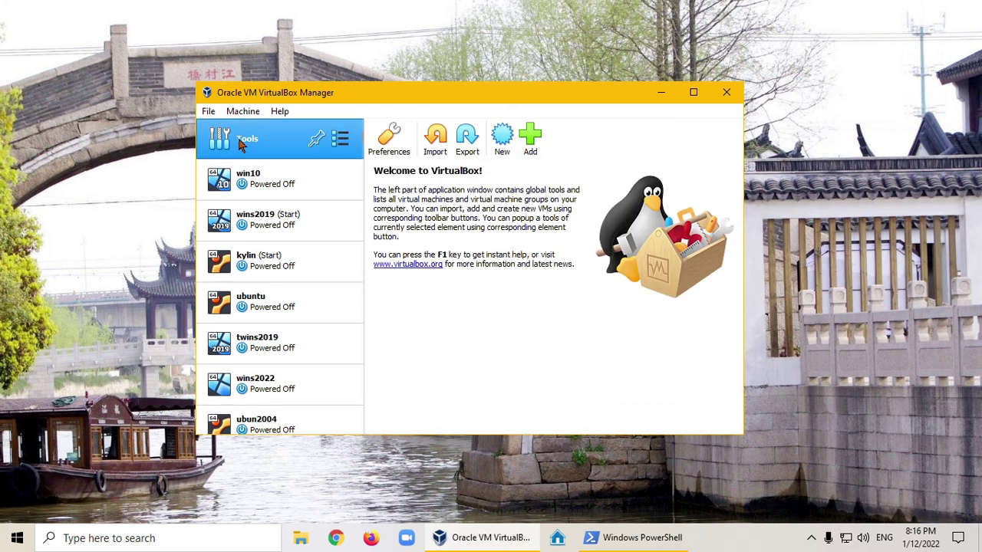
{"action": "left_click", "coordinate": [386, 144]}
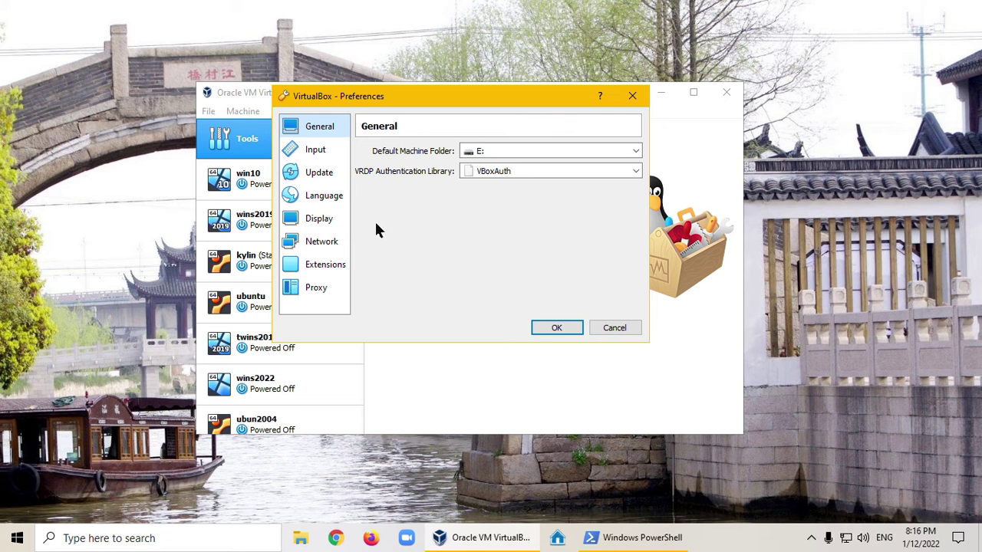
Verify NatNetwork uses 10.20.30.0/24 with DHCP, then accept and close Preferences
{"action": "left_click", "coordinate": [315, 243]}
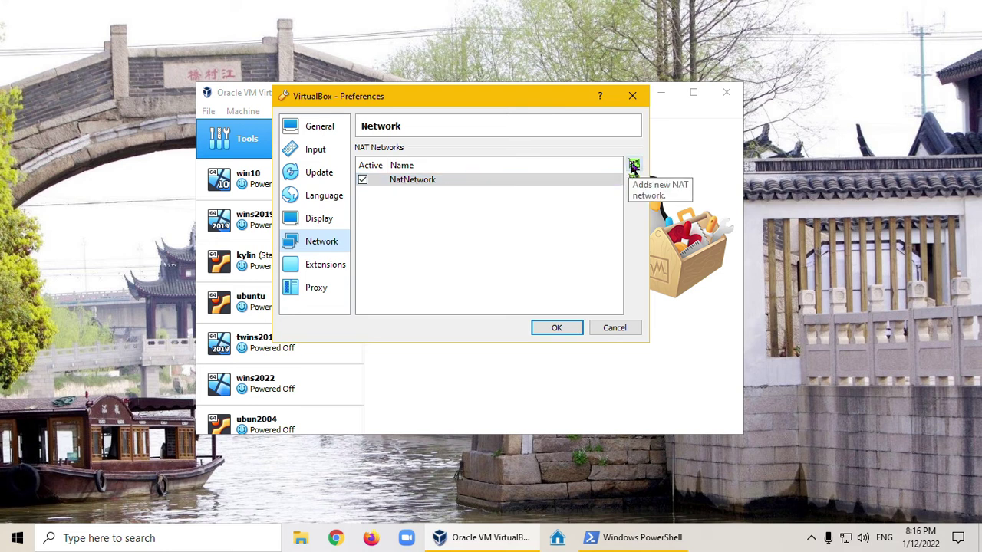
{"action": "double_click", "coordinate": [404, 181]}
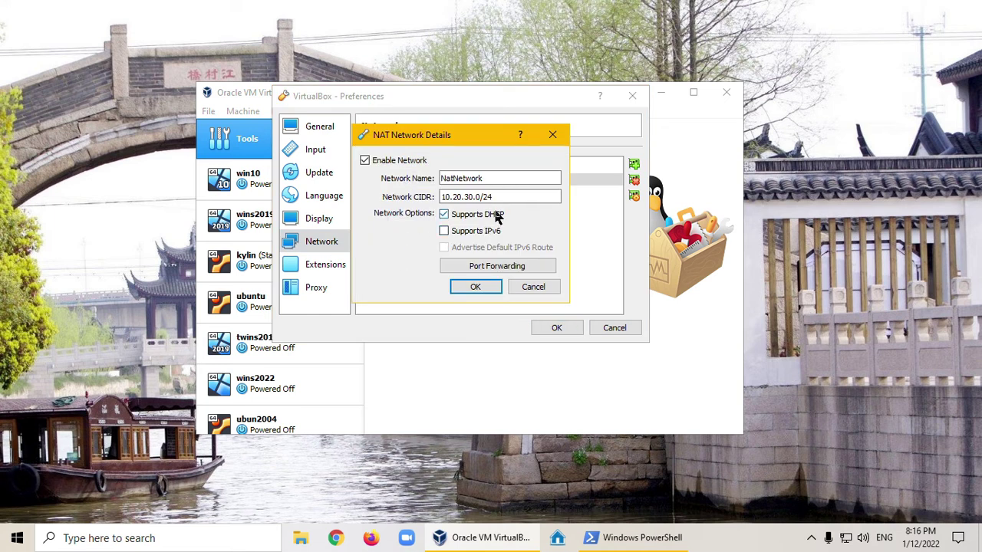
{"action": "left_click", "coordinate": [440, 199]}
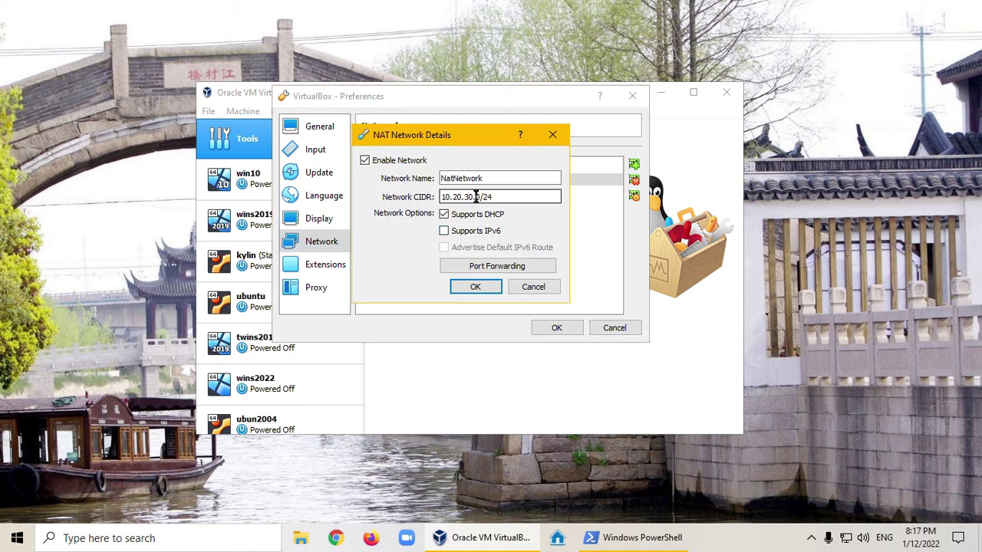
{"action": "left_click", "coordinate": [472, 290]}
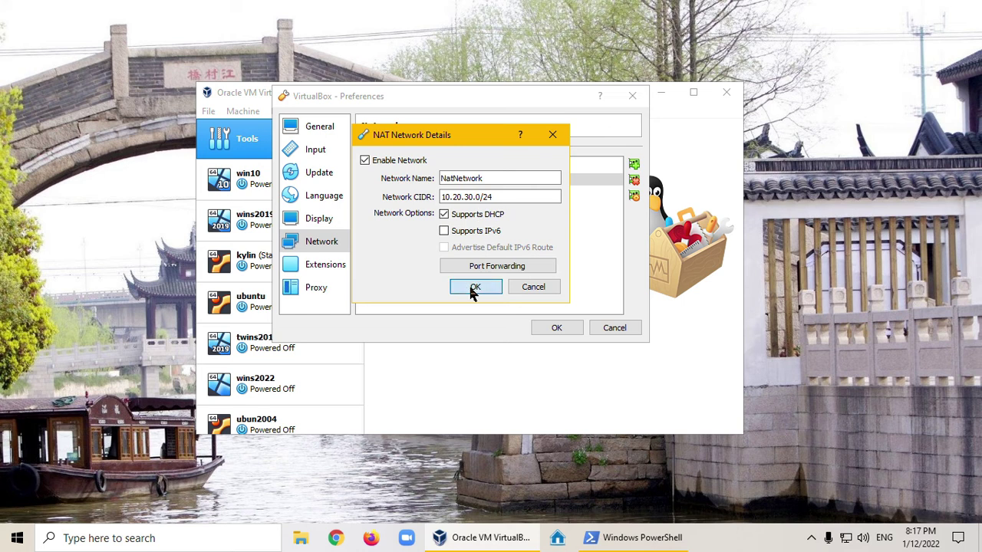
{"action": "left_click", "coordinate": [552, 329]}
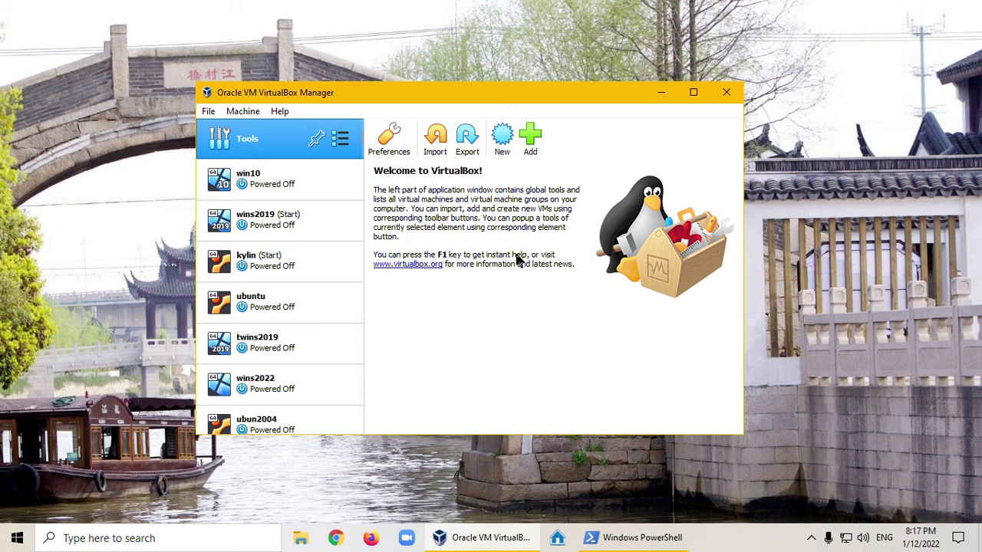
Start a new VM named 'Ubuntu 20.04' with 2048 MB memory, reaching the hard disk step
{"action": "left_click", "coordinate": [500, 143]}
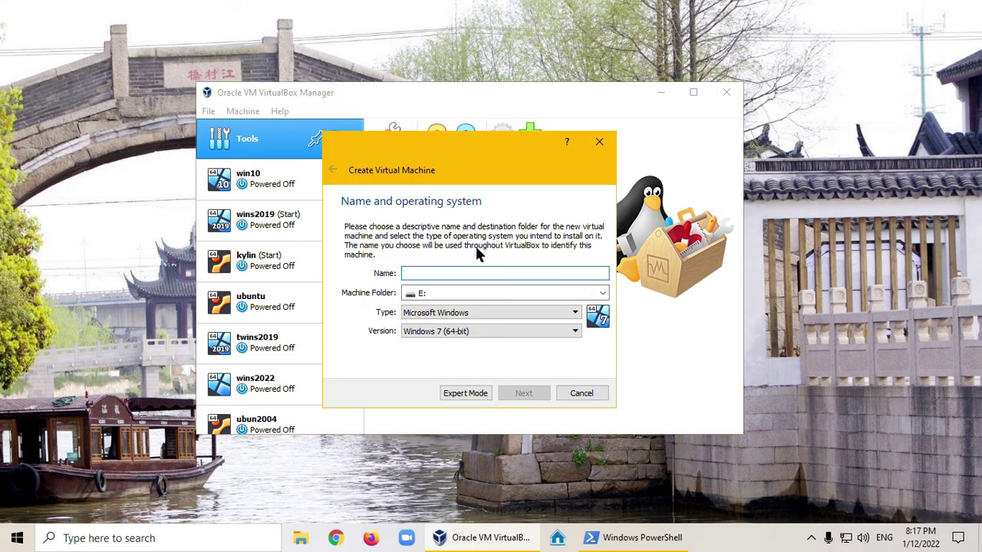
{"action": "type", "text": "Ubuntu"}
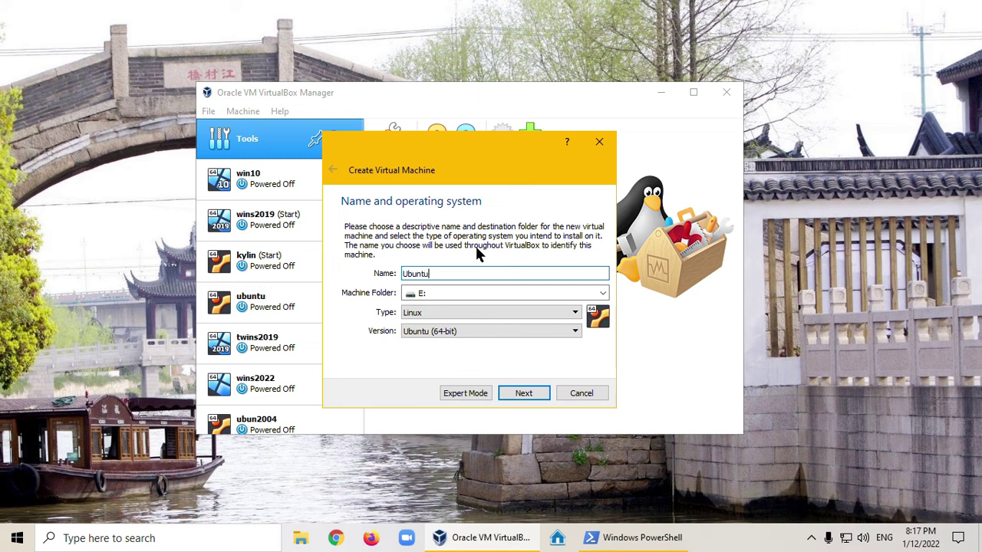
{"action": "type", "text": " 20.04"}
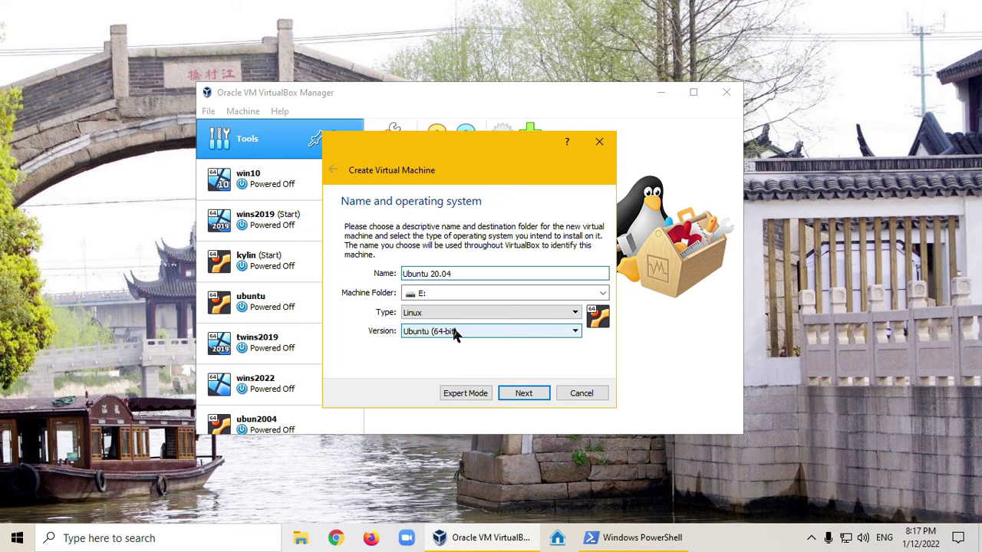
{"action": "left_click", "coordinate": [525, 394]}
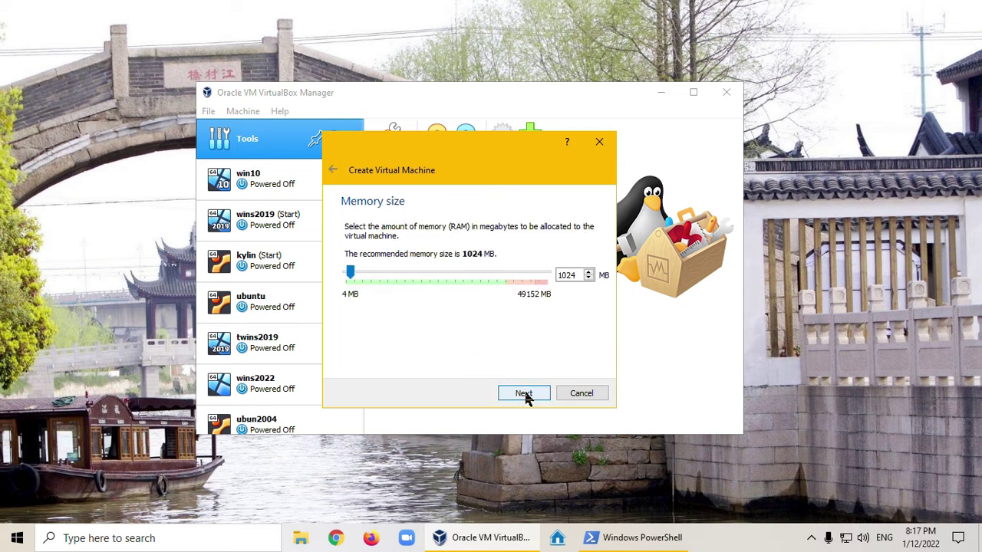
{"action": "left_click", "coordinate": [354, 278]}
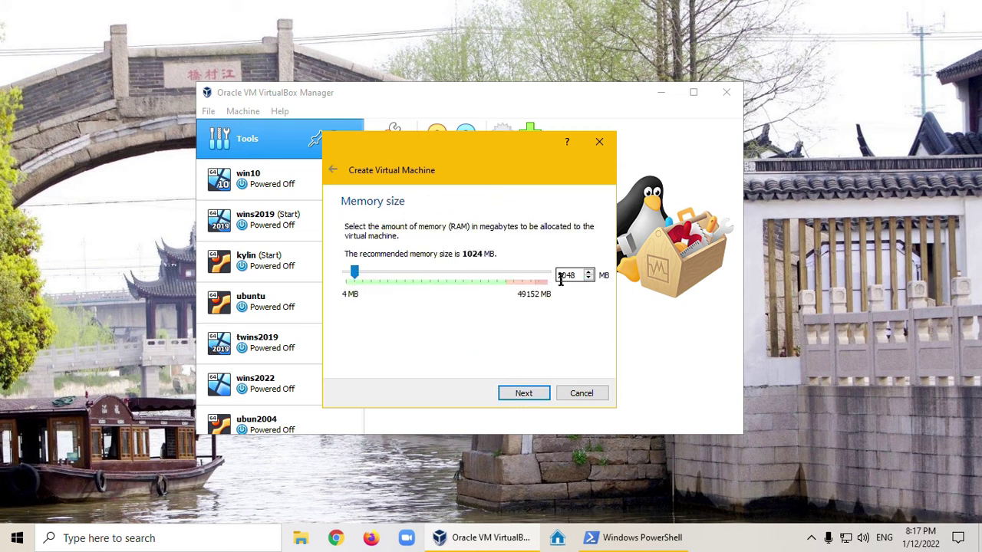
{"action": "left_click", "coordinate": [520, 393]}
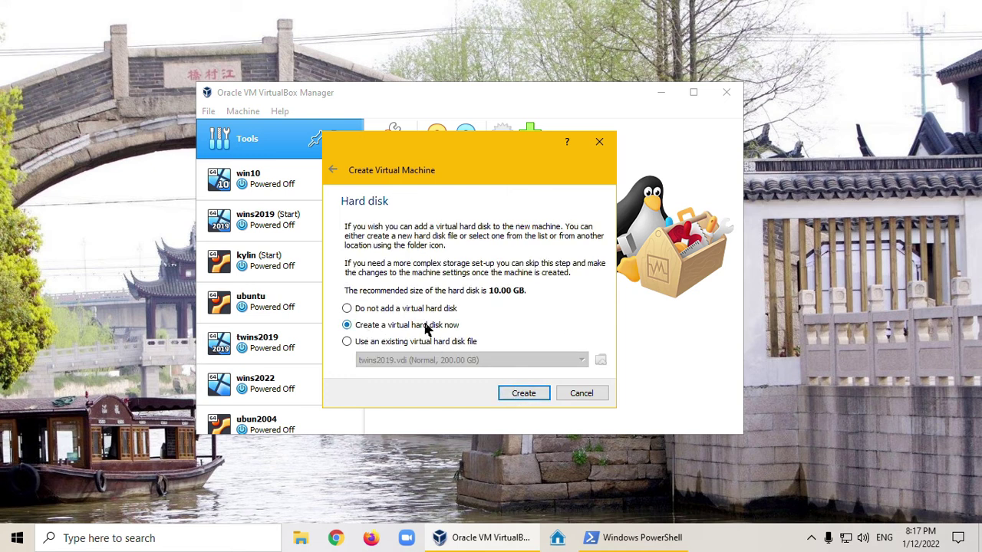
Create a dynamically allocated 200 GB VDI disk and finish creating the VM
{"action": "left_click", "coordinate": [515, 393]}
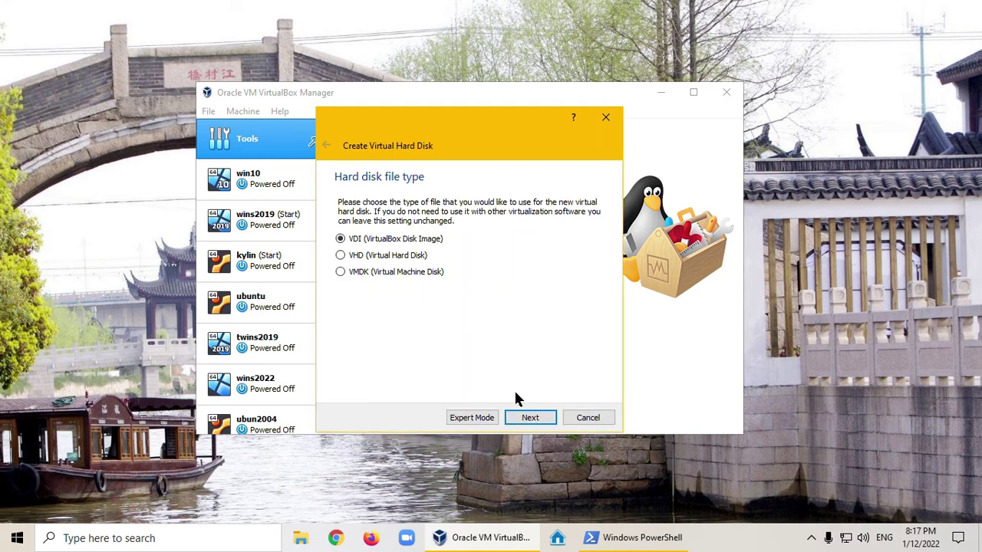
{"action": "left_click", "coordinate": [529, 414]}
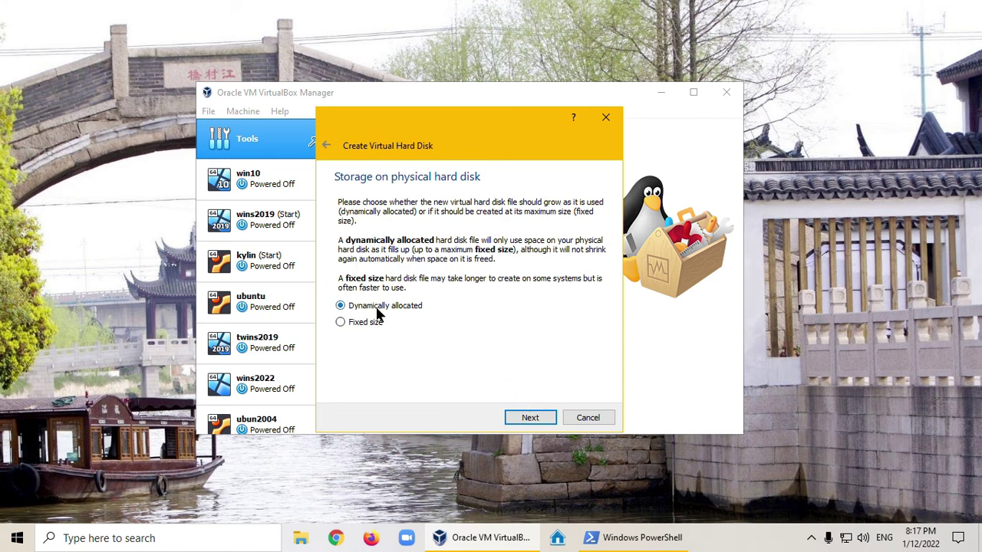
{"action": "left_click", "coordinate": [529, 419]}
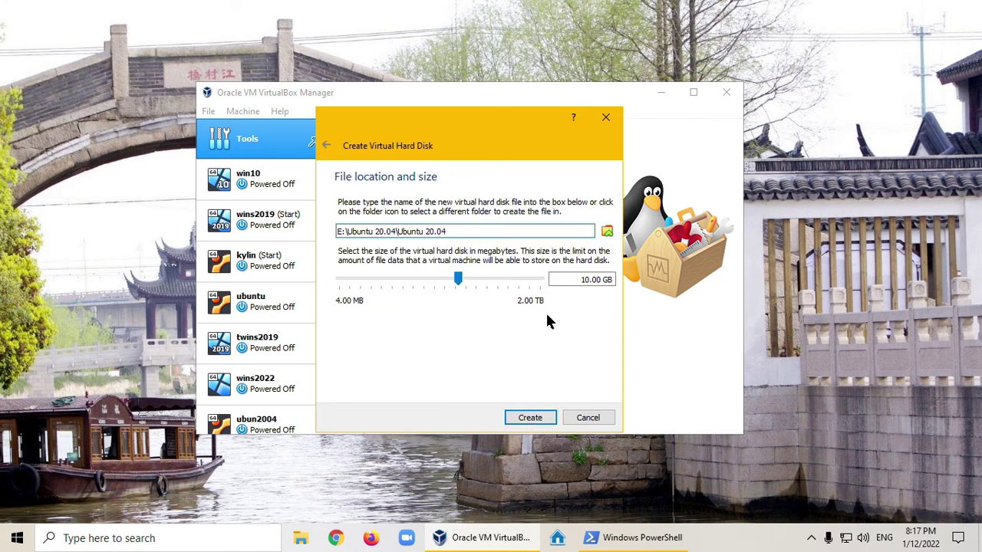
{"action": "left_click", "coordinate": [582, 280]}
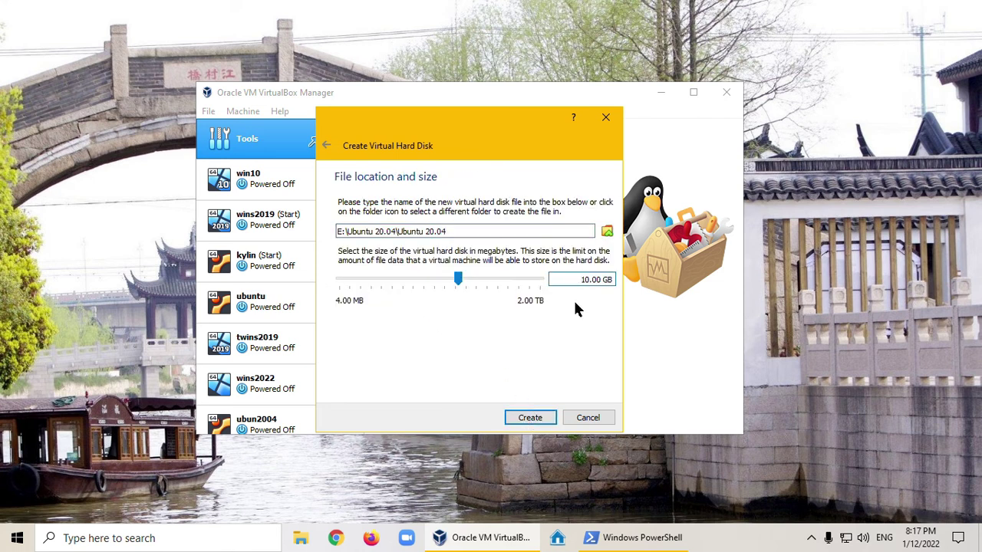
{"action": "key", "text": "Delete"}
{"action": "type", "text": "20"}
{"action": "left_click", "coordinate": [521, 420]}
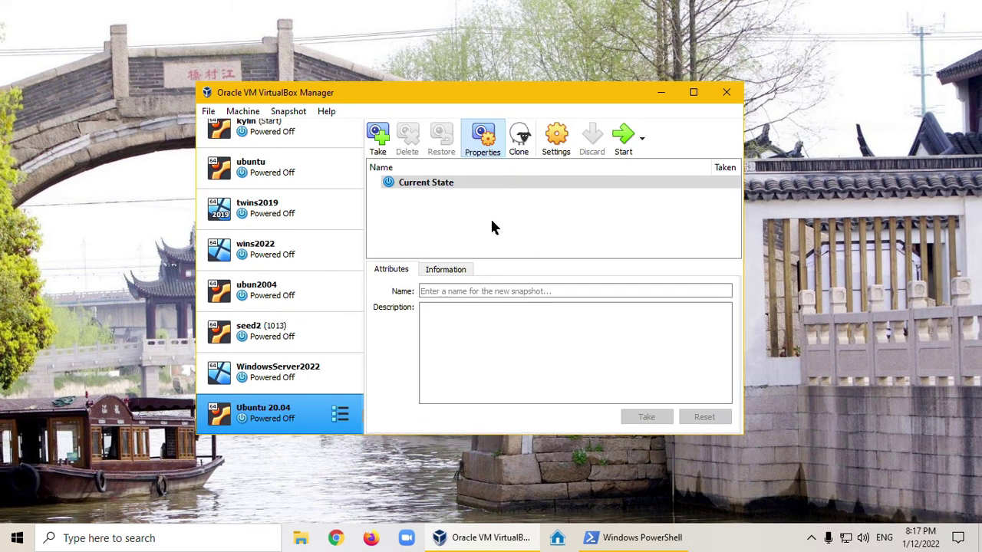
In the VM's General > Advanced settings, make Shared Clipboard and Drag'n'Drop bidirectional
{"action": "left_click", "coordinate": [556, 137]}
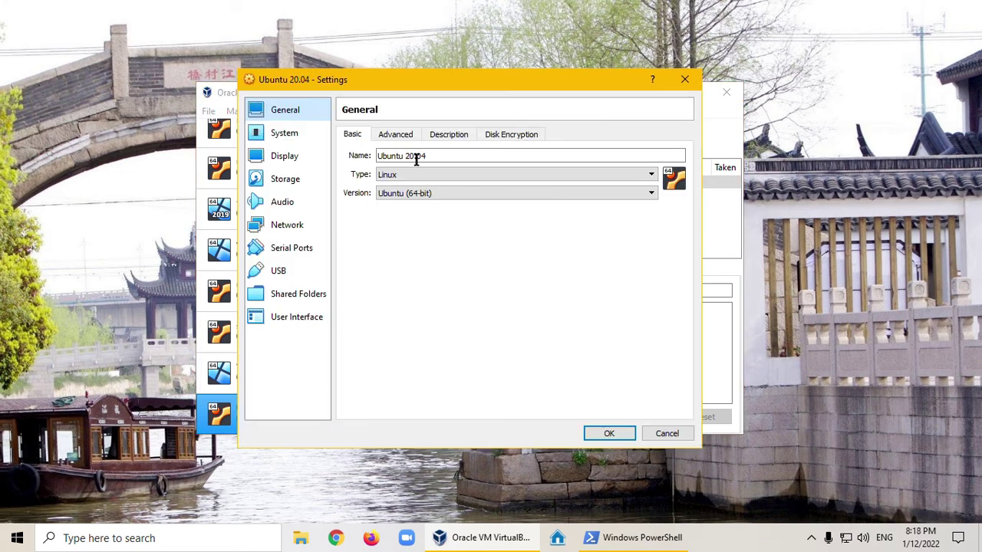
{"action": "left_click", "coordinate": [396, 137]}
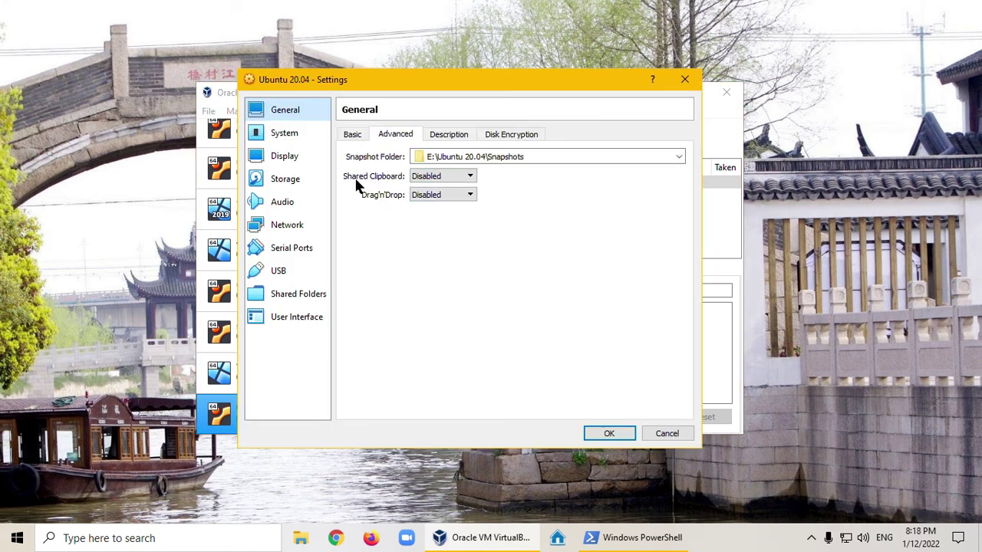
{"action": "left_click", "coordinate": [456, 178]}
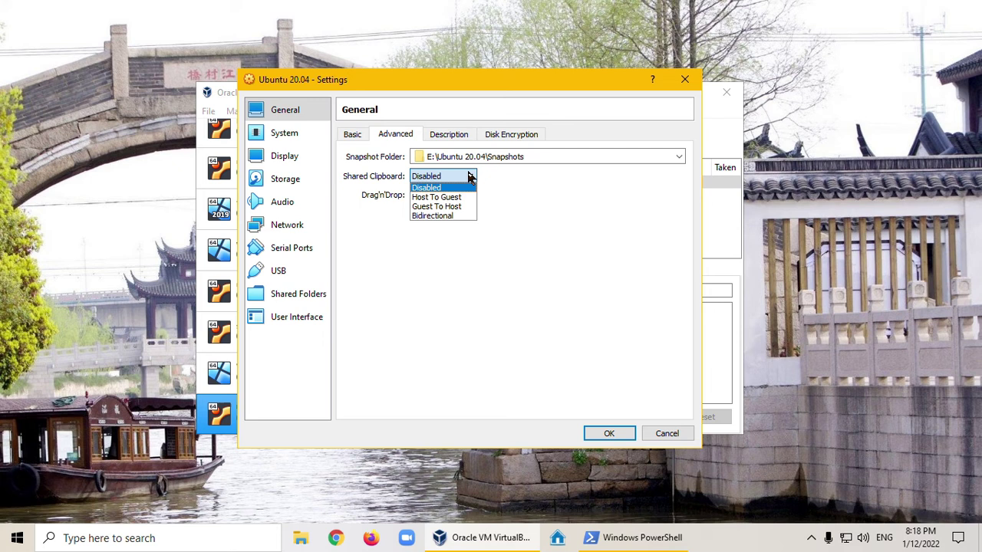
{"action": "left_click", "coordinate": [448, 218]}
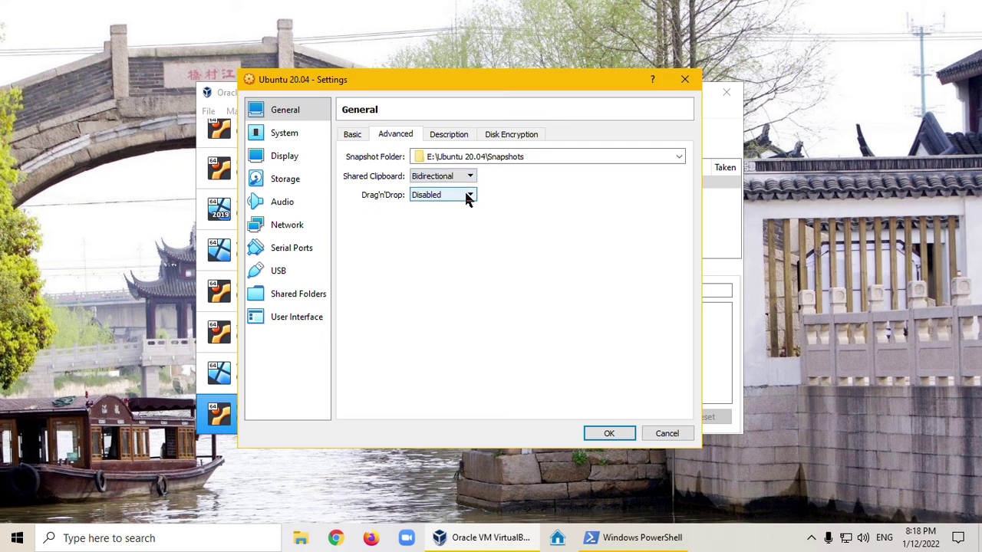
{"action": "left_click", "coordinate": [466, 196]}
{"action": "left_click", "coordinate": [449, 234]}
Set the VM's pointing device to PS/2 Mouse in the System settings
{"action": "left_click", "coordinate": [282, 132]}
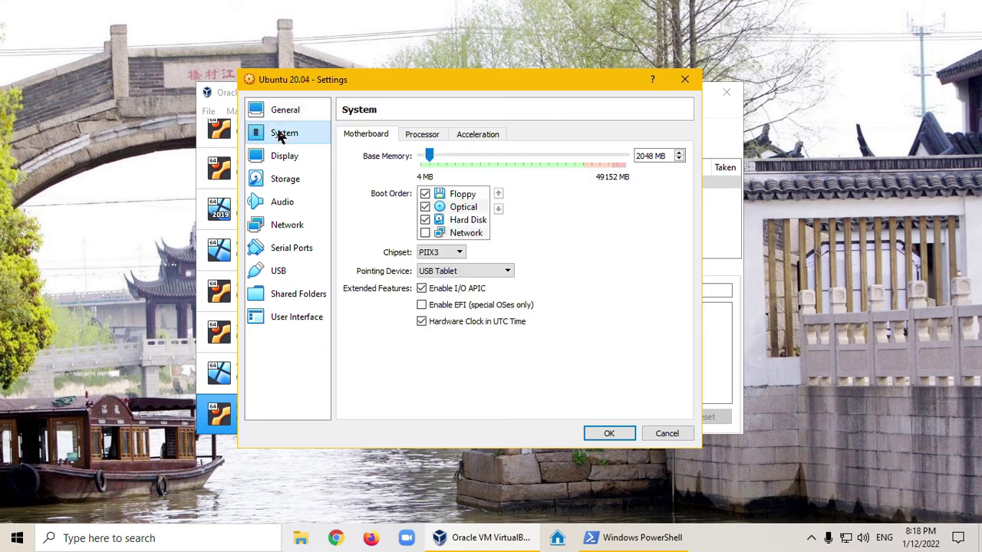
{"action": "left_click", "coordinate": [421, 137]}
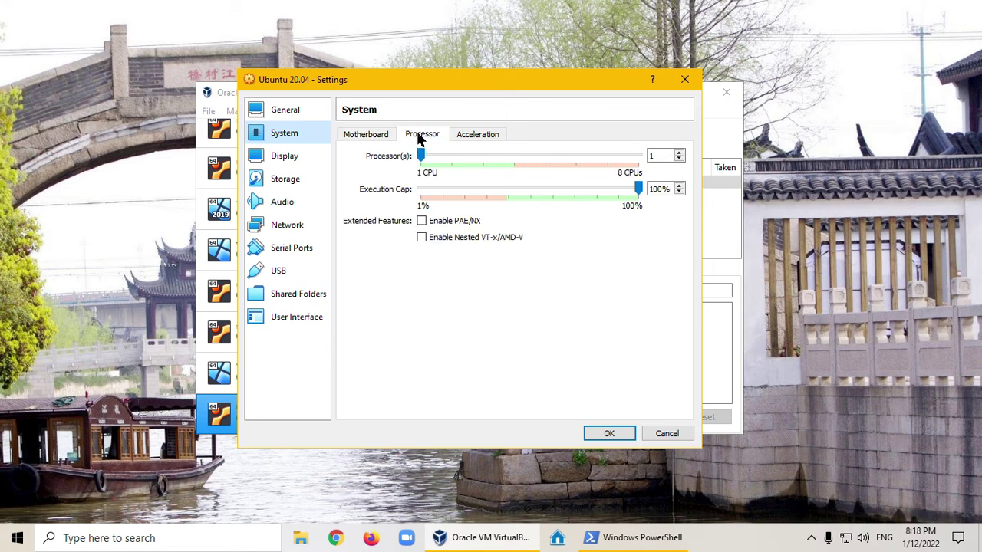
{"action": "left_click", "coordinate": [387, 136]}
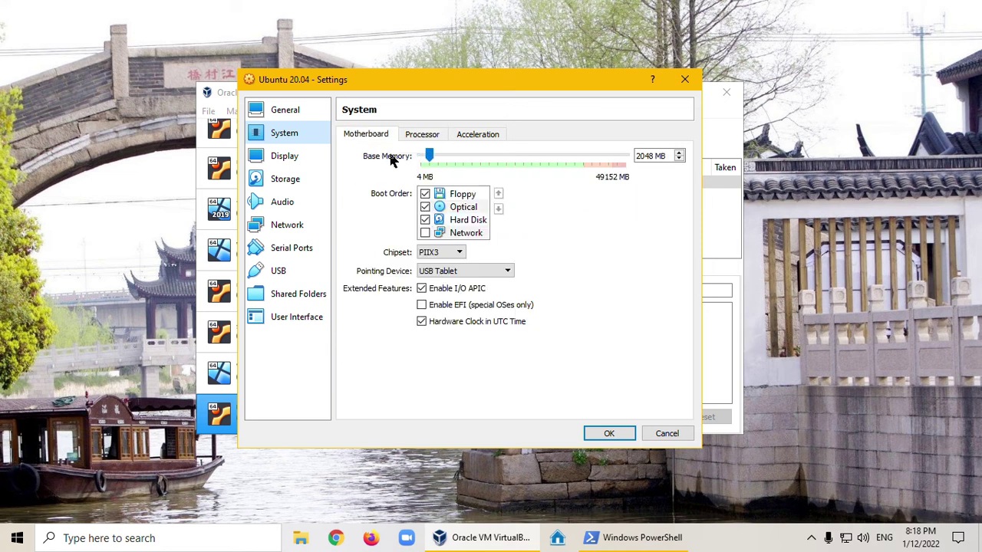
{"action": "left_click", "coordinate": [461, 268]}
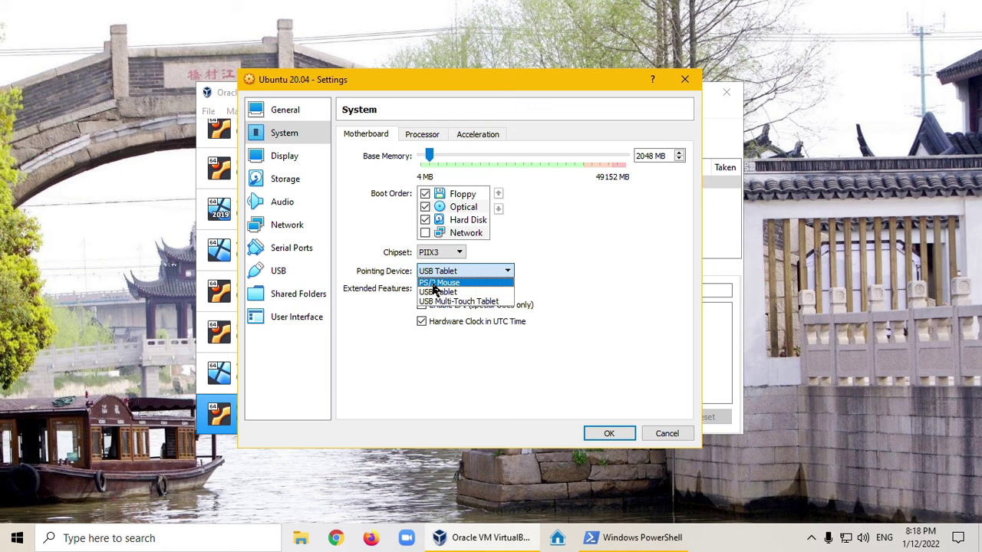
{"action": "left_click", "coordinate": [447, 283]}
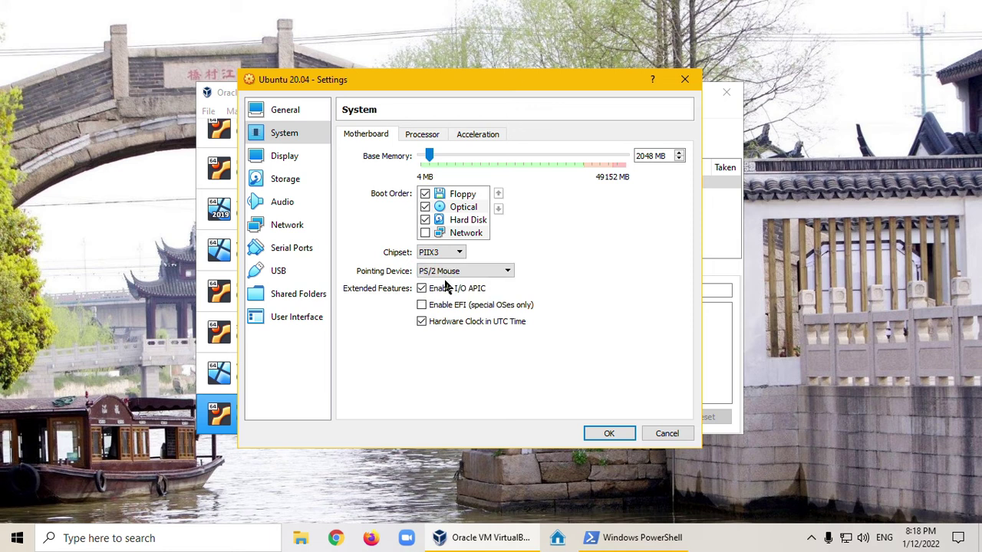
Give the VM 2 CPUs and enable PAE/NX
{"action": "left_click", "coordinate": [418, 137]}
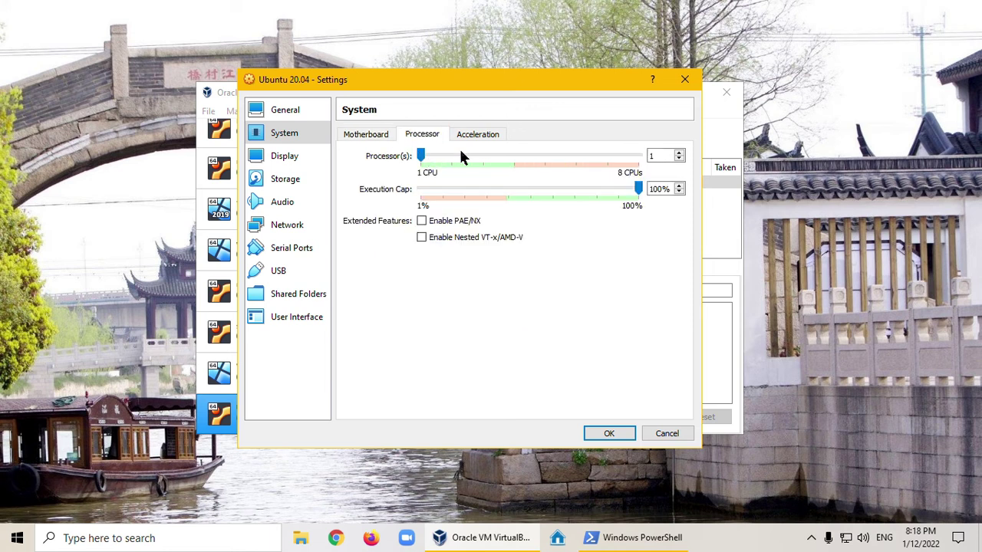
{"action": "left_click", "coordinate": [450, 155]}
{"action": "left_click", "coordinate": [421, 220]}
{"action": "left_click", "coordinate": [478, 136]}
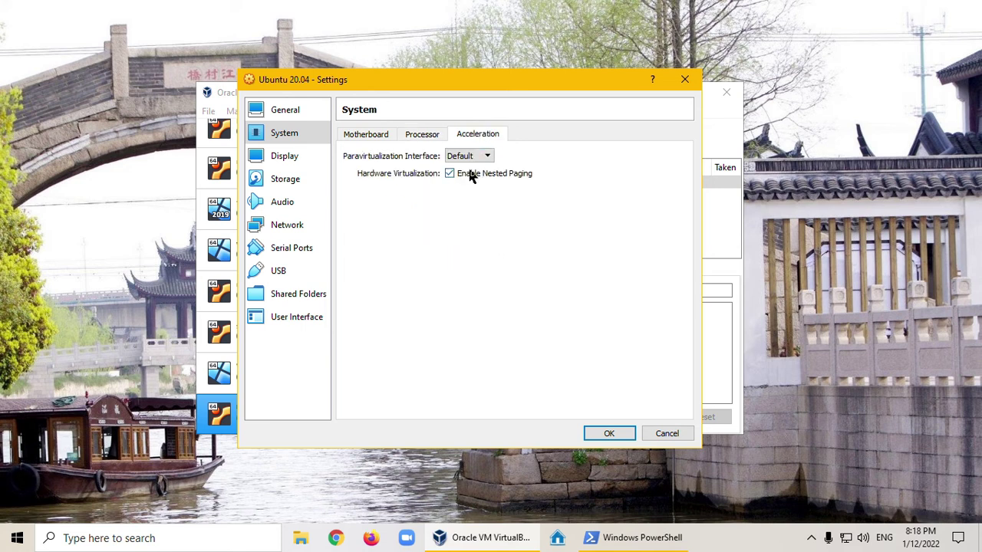
{"action": "left_click", "coordinate": [320, 160]}
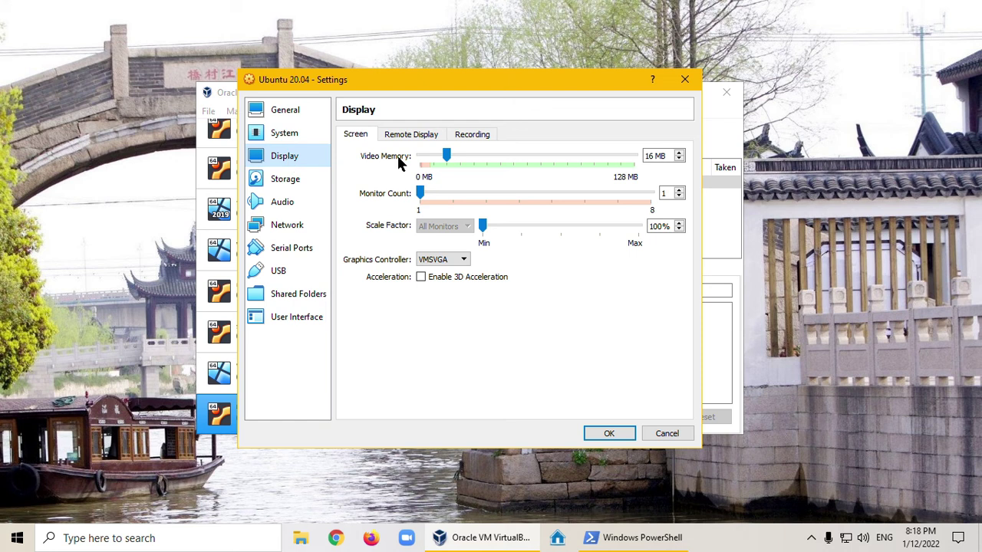
Raise the VM's video memory to 32 MB on the Display screen settings
{"action": "left_click_drag", "start_coordinate": [447, 156], "coordinate": [470, 154]}
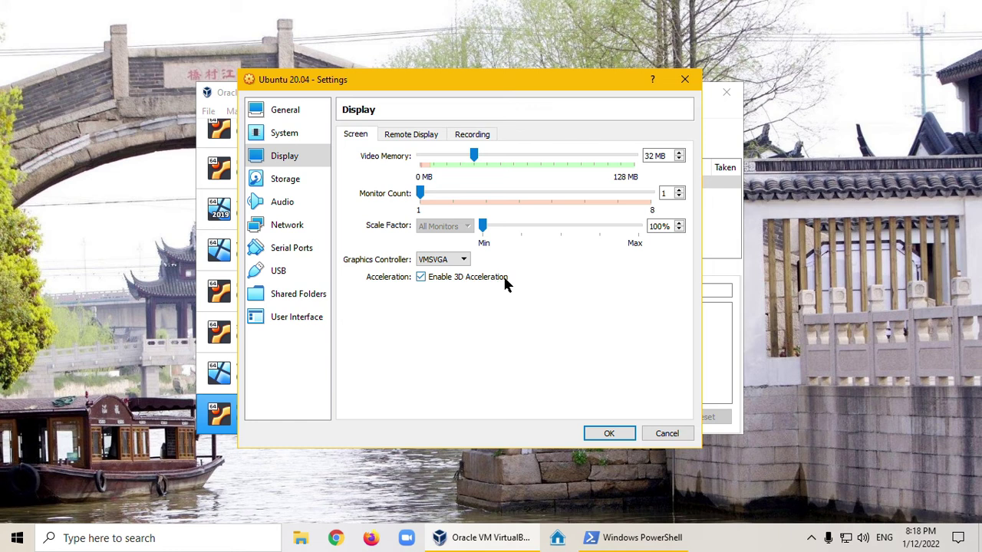
{"action": "left_click", "coordinate": [285, 226]}
Attach Adapter 1 to the NAT Network named NatNetwork
{"action": "left_click", "coordinate": [435, 173]}
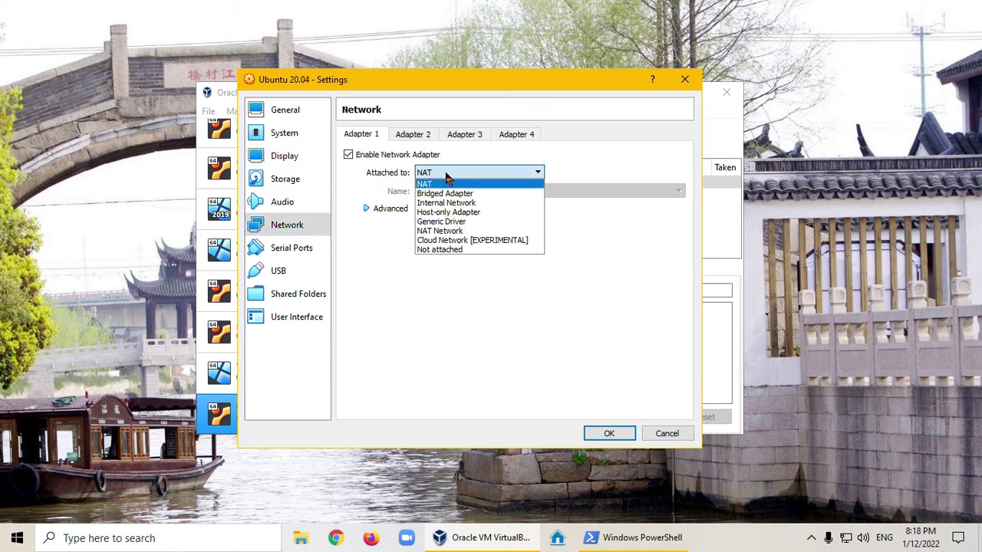
{"action": "left_click", "coordinate": [442, 233]}
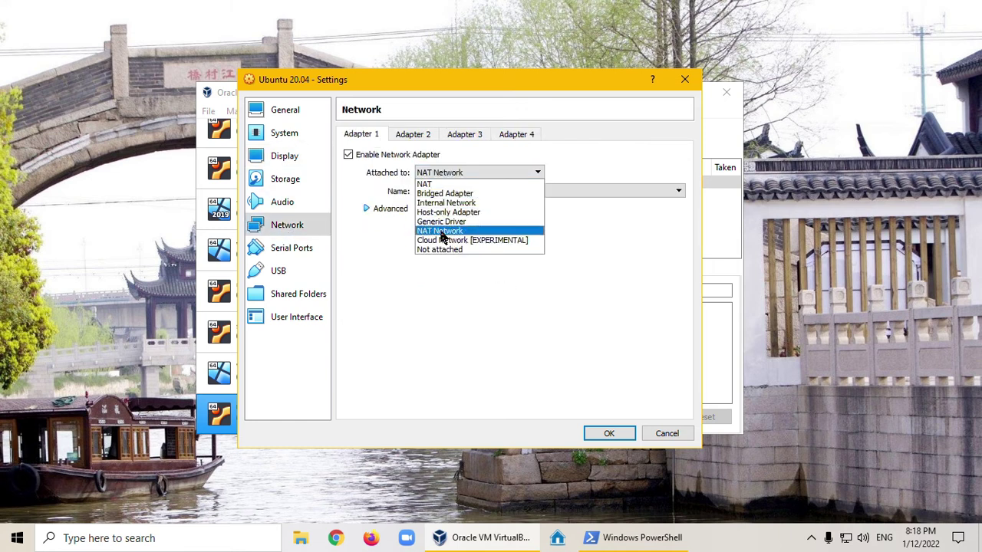
{"action": "left_click", "coordinate": [366, 207]}
{"action": "left_click", "coordinate": [460, 191]}
{"action": "left_click", "coordinate": [444, 201]}
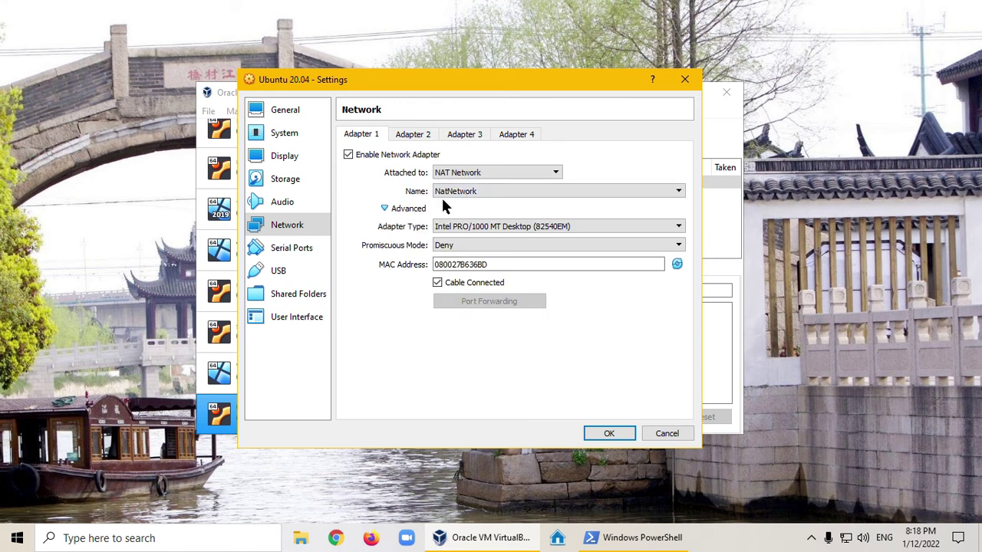
{"action": "left_click", "coordinate": [447, 193]}
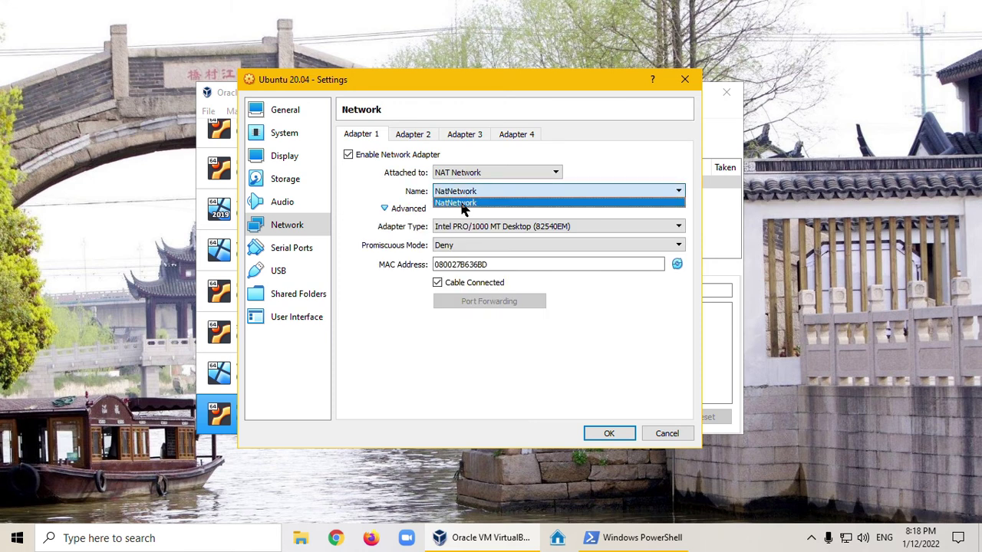
{"action": "left_click", "coordinate": [460, 203]}
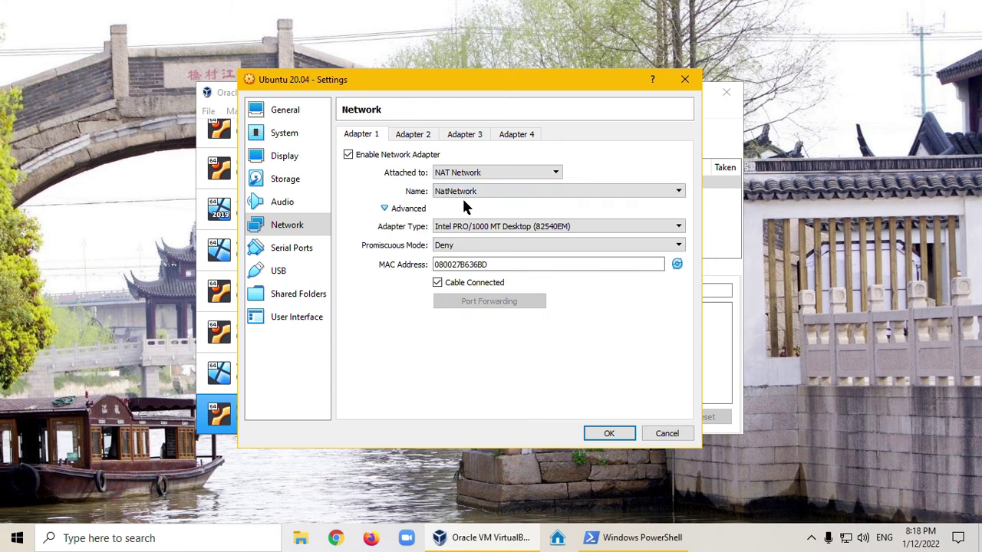
Regenerate the adapter's MAC address
{"action": "left_click", "coordinate": [677, 263]}
{"action": "left_click", "coordinate": [676, 264]}
{"action": "left_click", "coordinate": [677, 264]}
{"action": "left_click", "coordinate": [676, 265]}
{"action": "left_click", "coordinate": [676, 265]}
{"action": "left_click", "coordinate": [284, 272]}
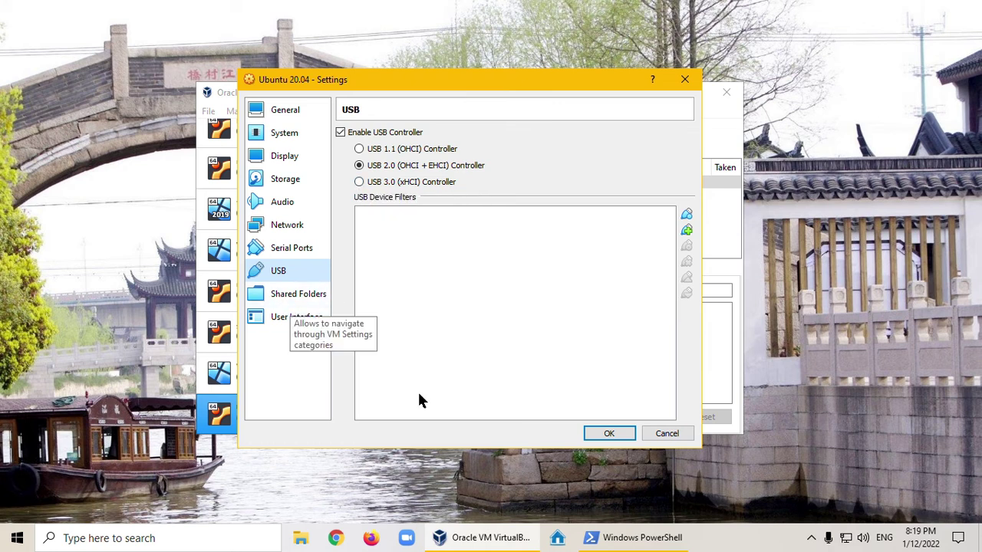
Review the Shared Folders page, close Settings with OK, and reopen the Ubuntu 20.04 settings
{"action": "left_click", "coordinate": [299, 297]}
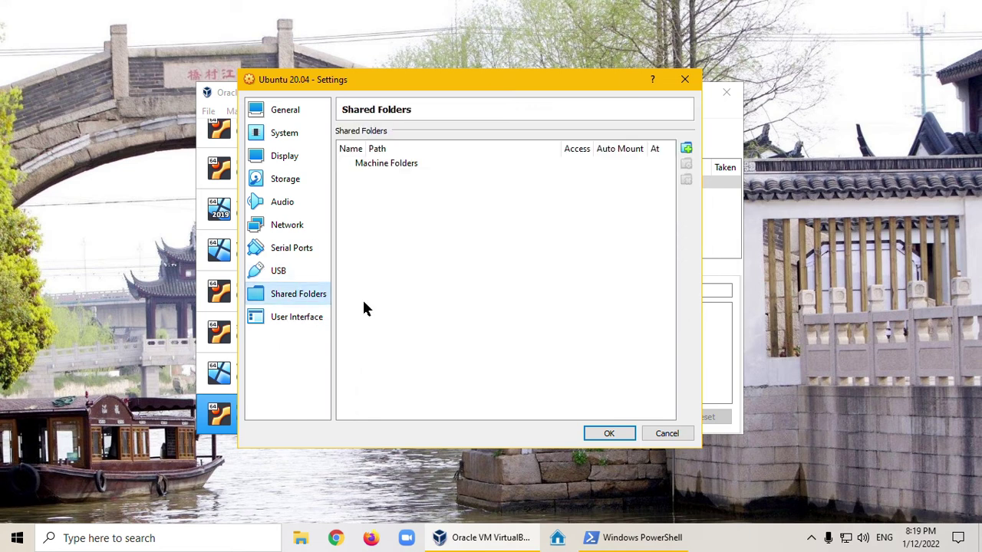
{"action": "left_click", "coordinate": [591, 433]}
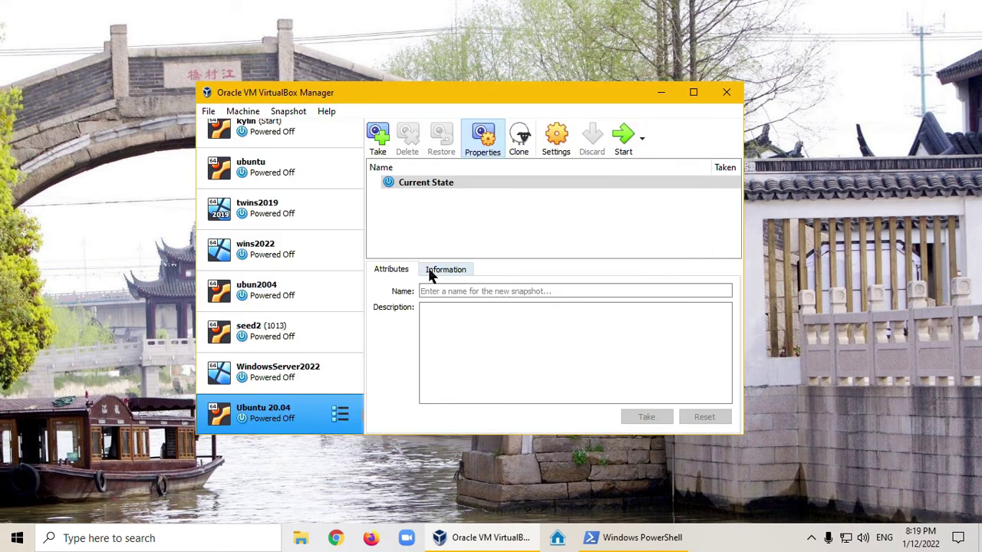
{"action": "left_click", "coordinate": [558, 146]}
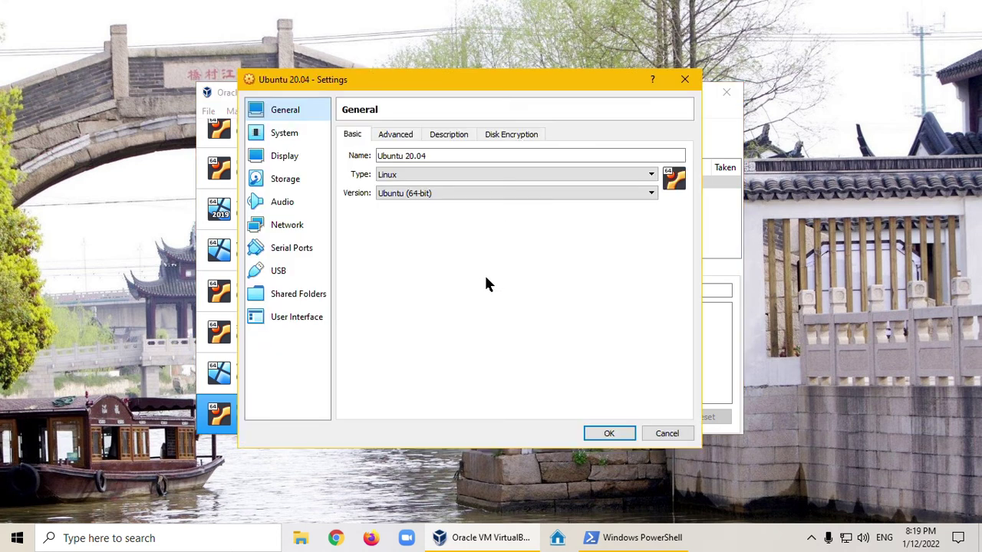
In Storage, select the empty optical drive and browse for a disk image file
{"action": "left_click", "coordinate": [278, 182]}
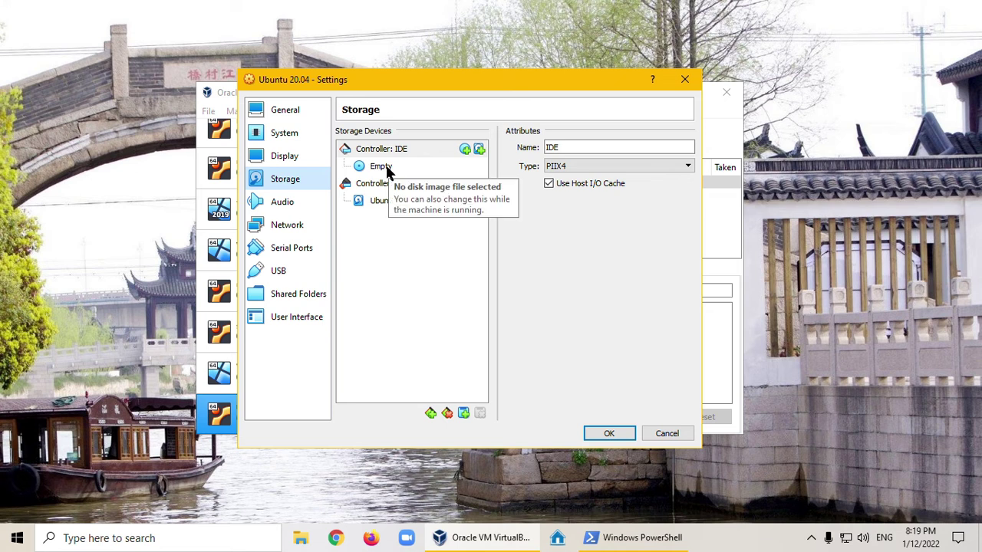
{"action": "left_click", "coordinate": [387, 171]}
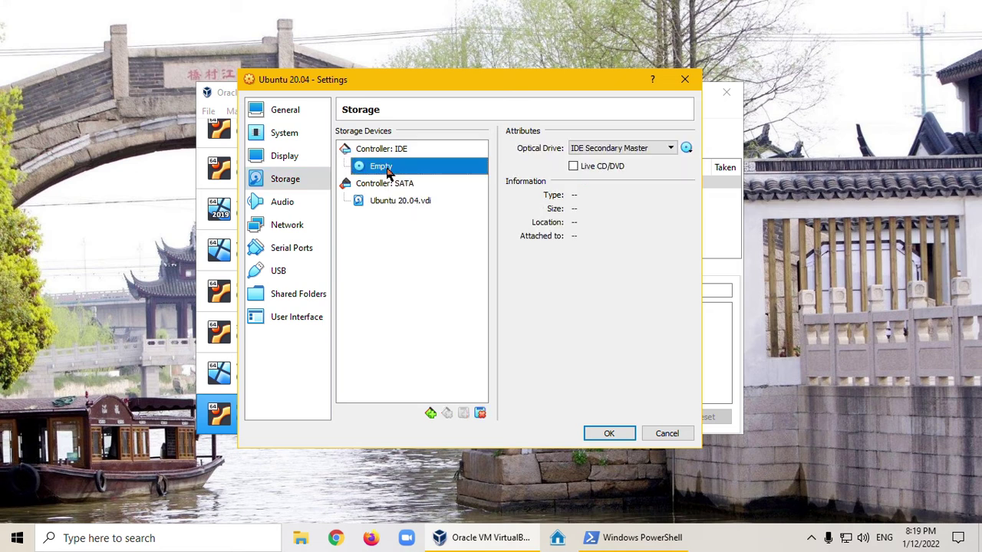
{"action": "left_click", "coordinate": [687, 148]}
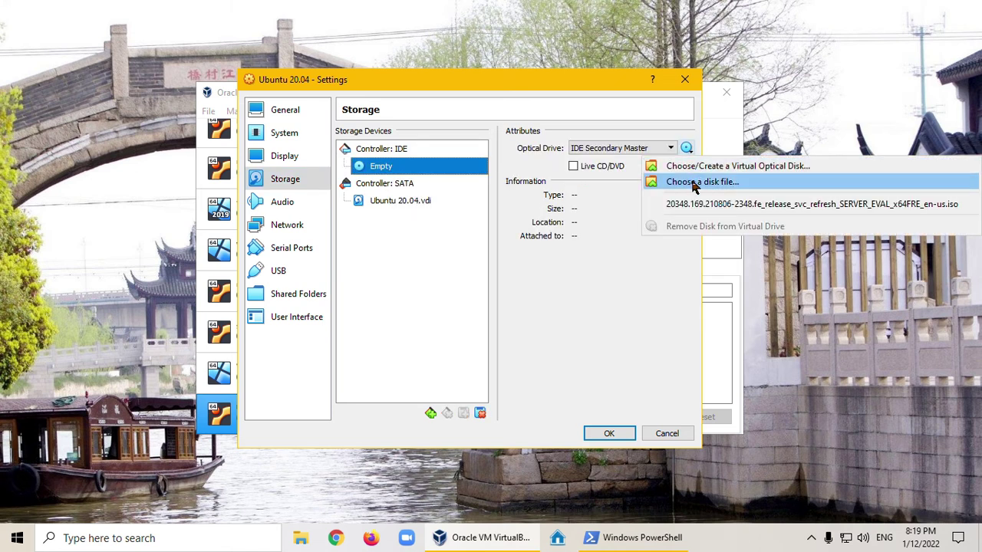
{"action": "left_click", "coordinate": [692, 184]}
Load ubuntu-mate-20.04.3-desktop-amd64.iso into the drive, save settings, and start the VM
{"action": "scroll", "coordinate": [524, 335], "scroll_direction": "down", "scroll_amount": 1}
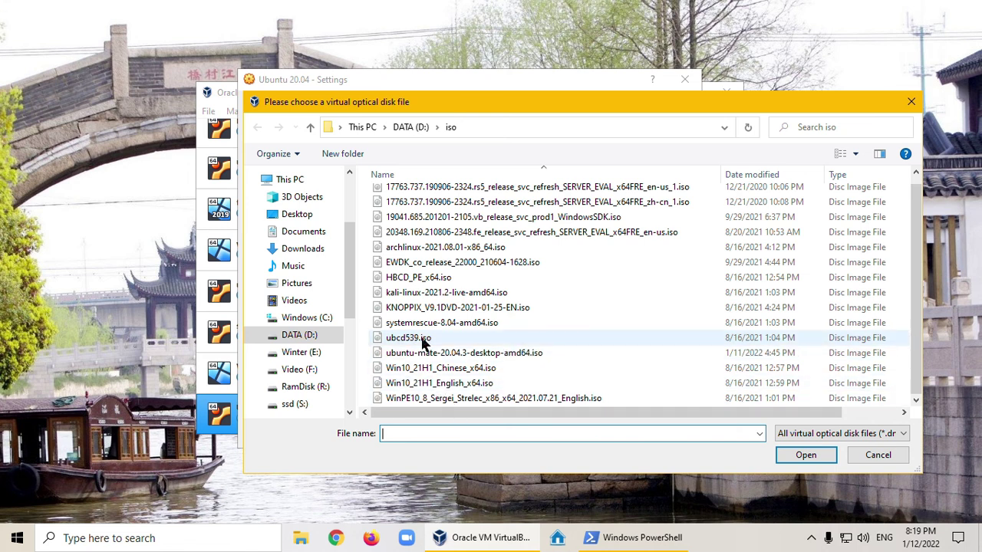
{"action": "scroll", "coordinate": [447, 342], "scroll_direction": "up", "scroll_amount": 1}
{"action": "scroll", "coordinate": [447, 343], "scroll_direction": "down", "scroll_amount": 1}
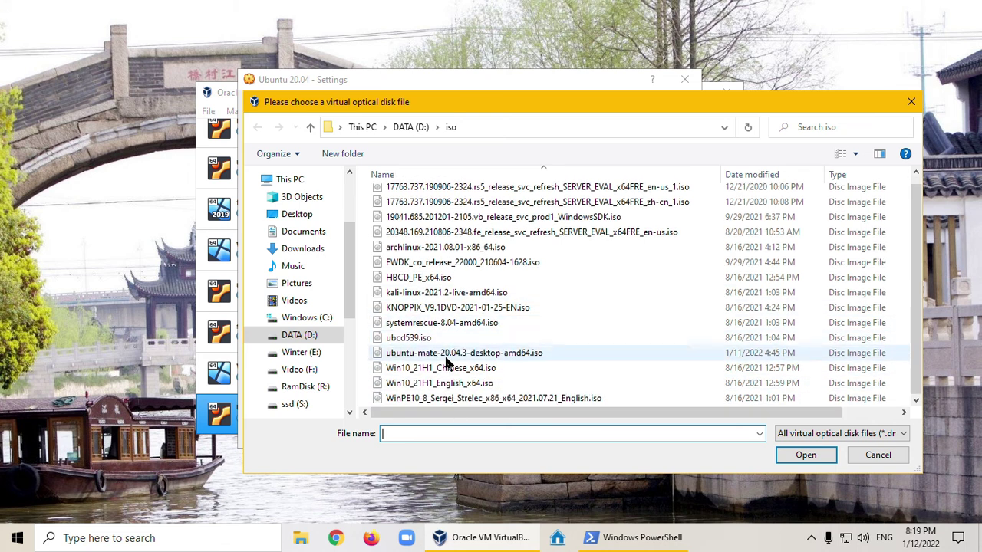
{"action": "left_click", "coordinate": [455, 355]}
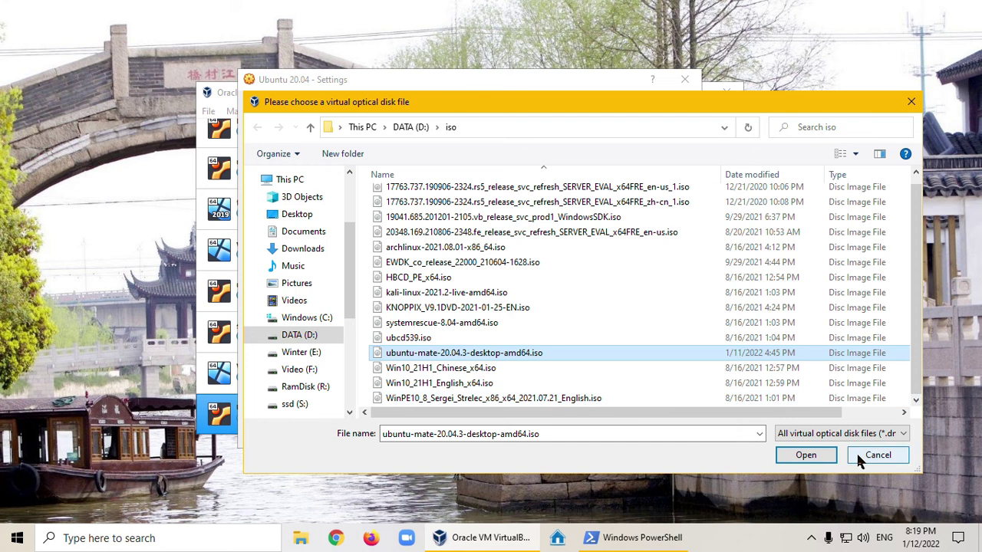
{"action": "left_click", "coordinate": [805, 455]}
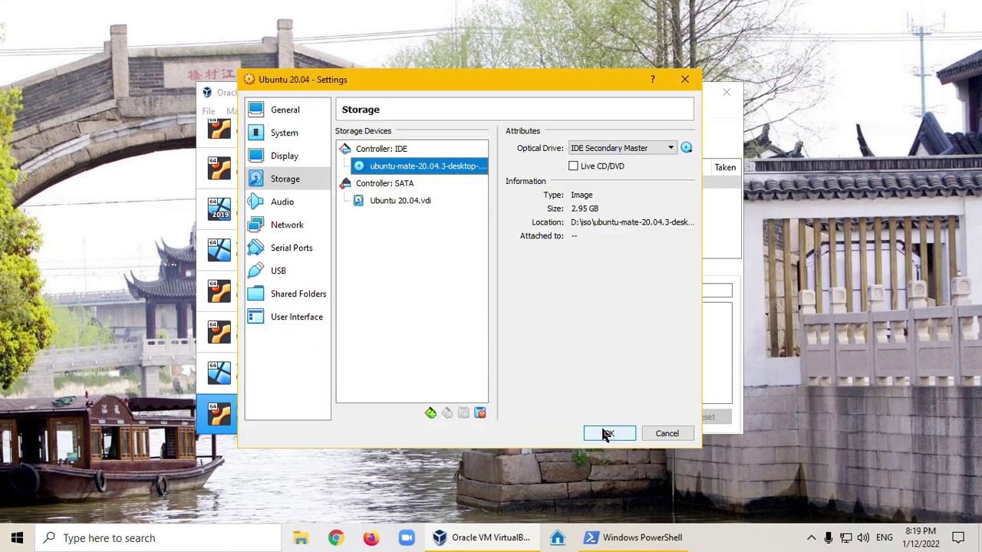
{"action": "left_click", "coordinate": [606, 433]}
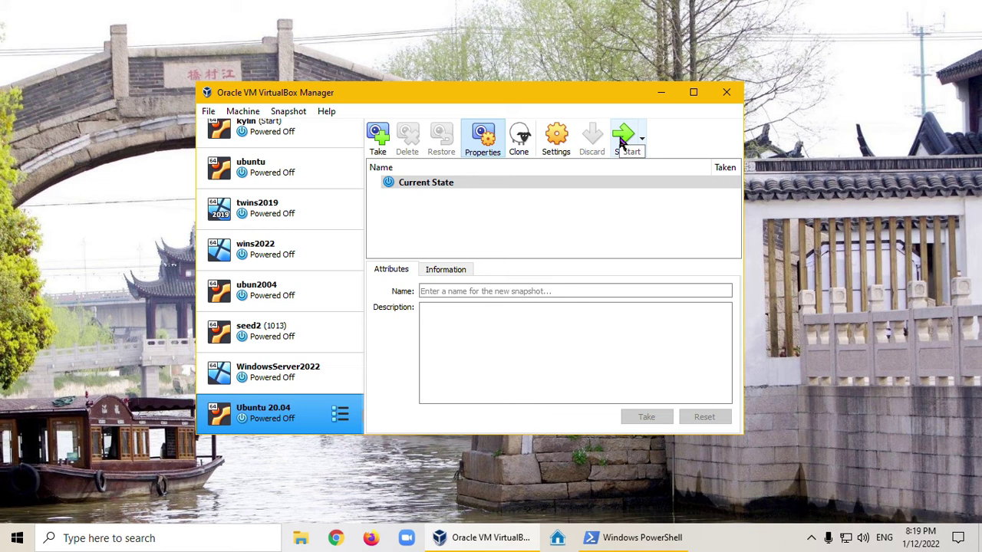
{"action": "left_click", "coordinate": [621, 142]}
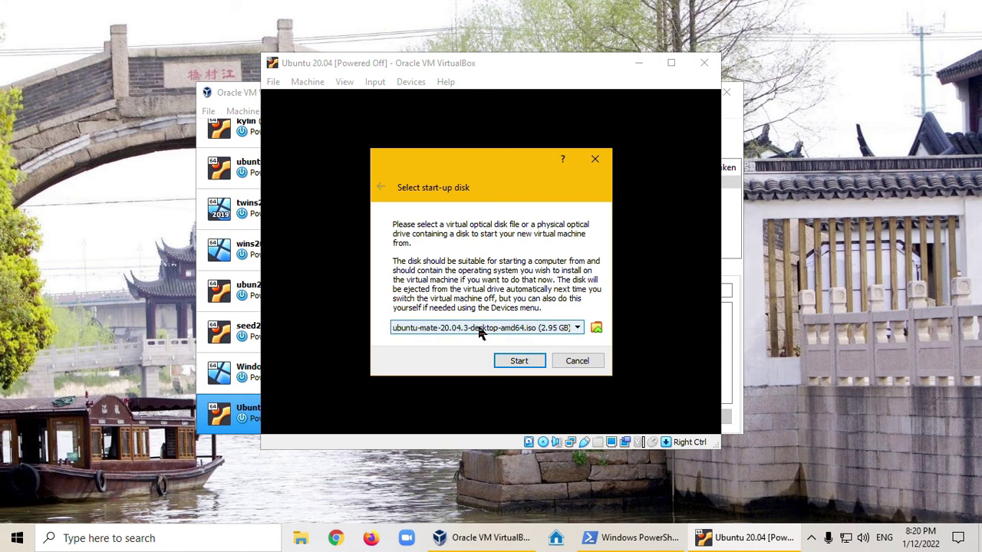
Boot the VM from the ubuntu-mate ISO and open the View menu's display options
{"action": "left_click", "coordinate": [480, 330]}
{"action": "left_click", "coordinate": [480, 329]}
{"action": "left_click", "coordinate": [518, 361]}
{"action": "left_click", "coordinate": [514, 362]}
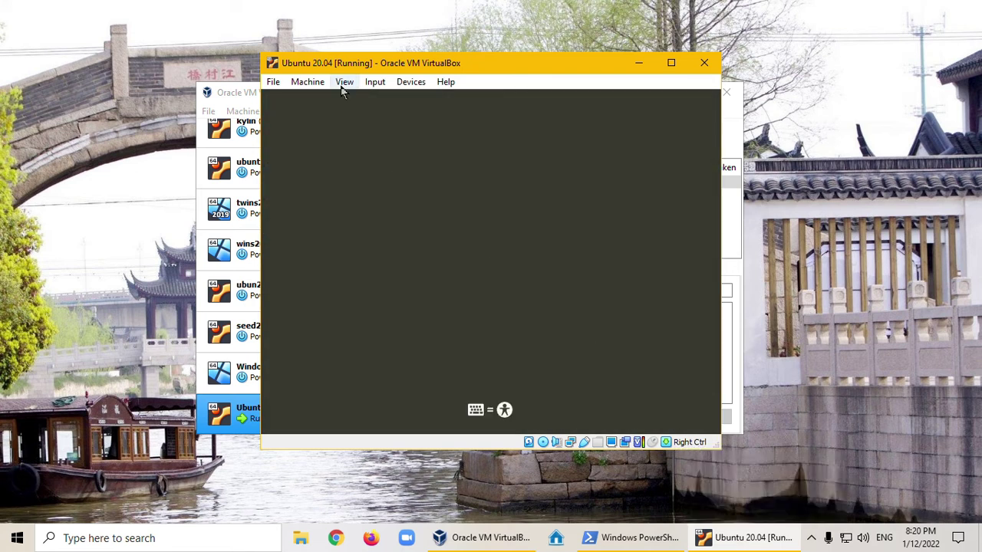
{"action": "left_click", "coordinate": [344, 82]}
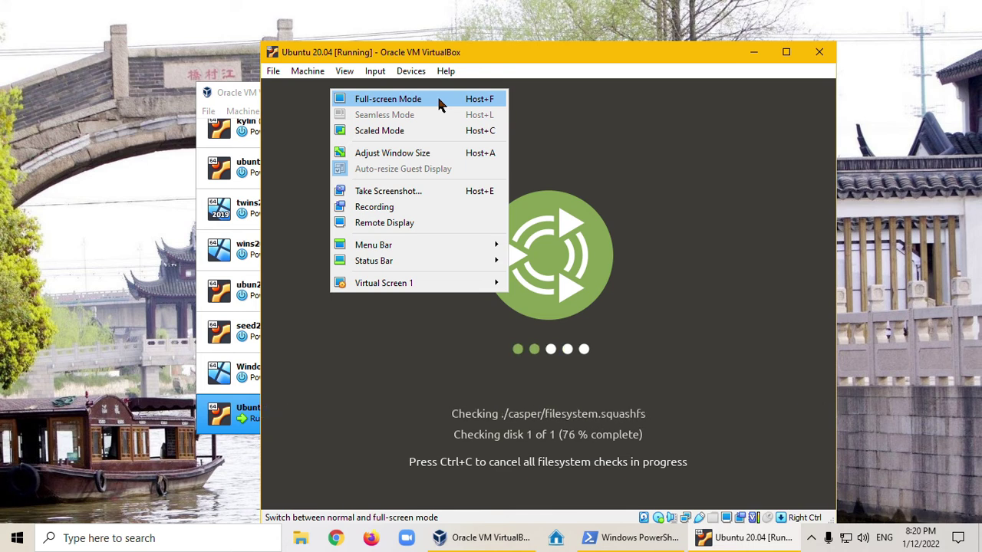
Switch the VM to full-screen mode and let it boot to the installer's Welcome page
{"action": "left_click", "coordinate": [441, 105]}
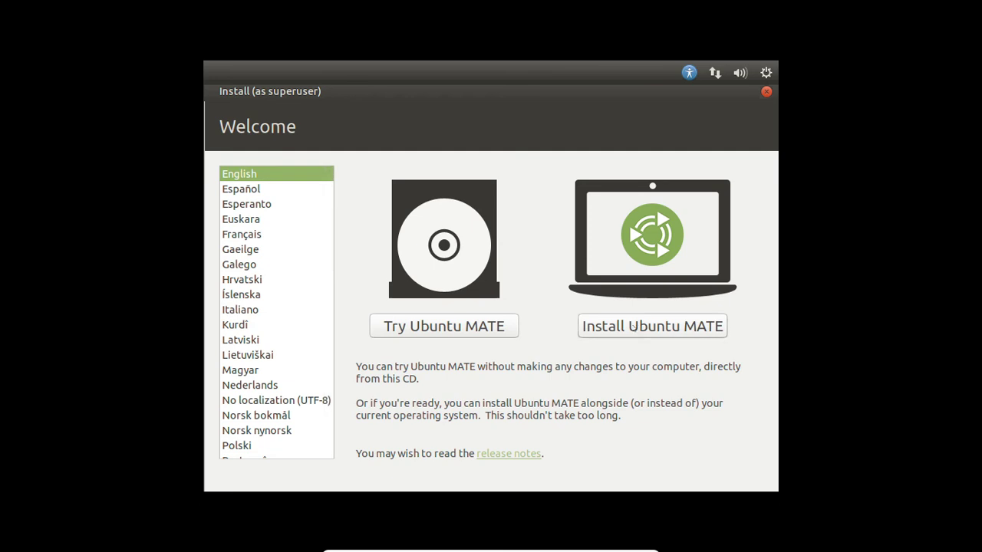
Start Install Ubuntu MATE, keeping the English (US) keyboard layout and normal installation with updates
{"action": "left_click", "coordinate": [626, 326]}
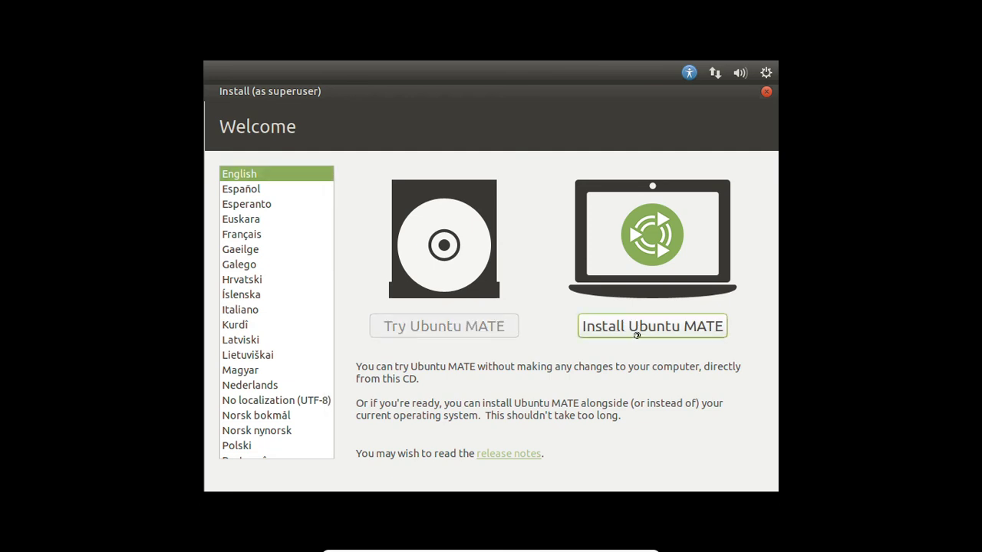
{"action": "left_click", "coordinate": [633, 336]}
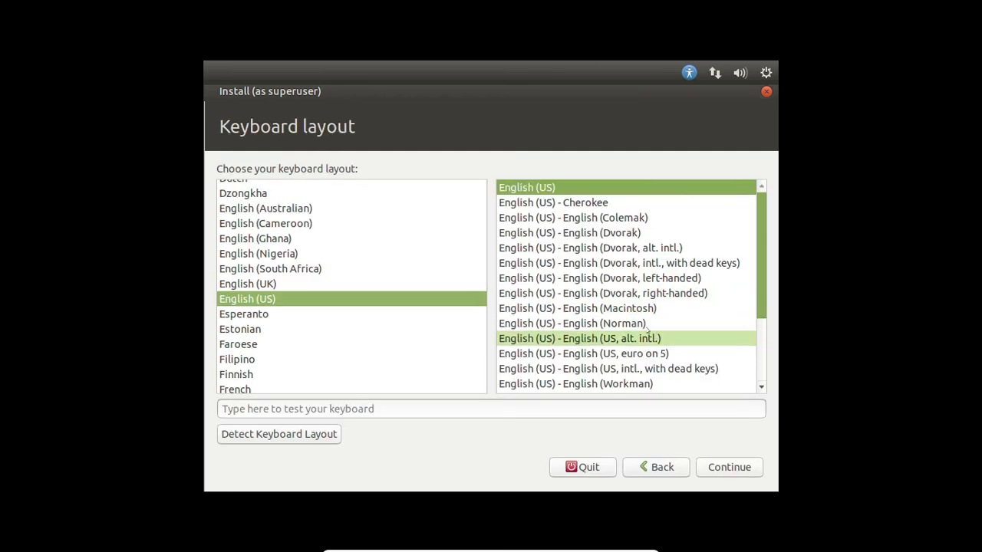
{"action": "left_click", "coordinate": [722, 469]}
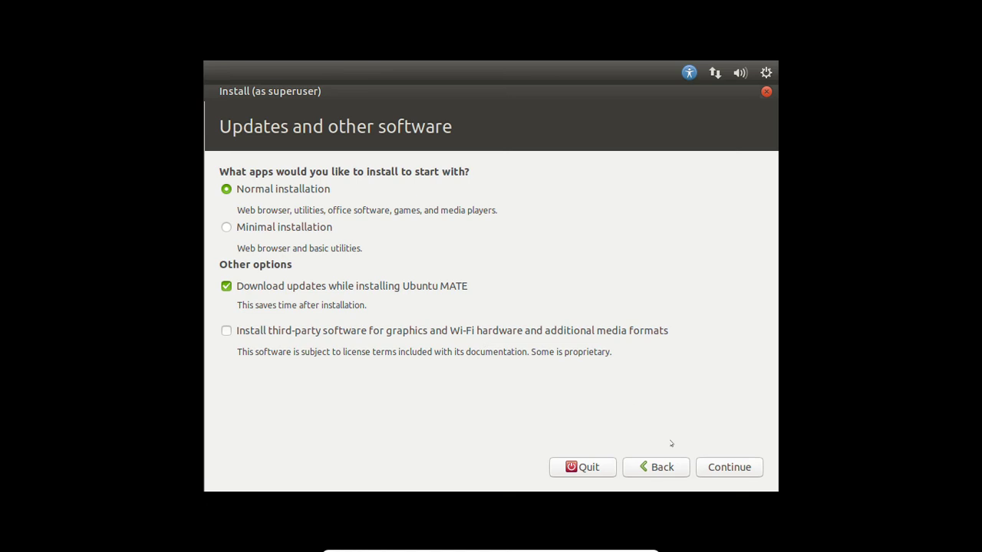
{"action": "left_click", "coordinate": [729, 469]}
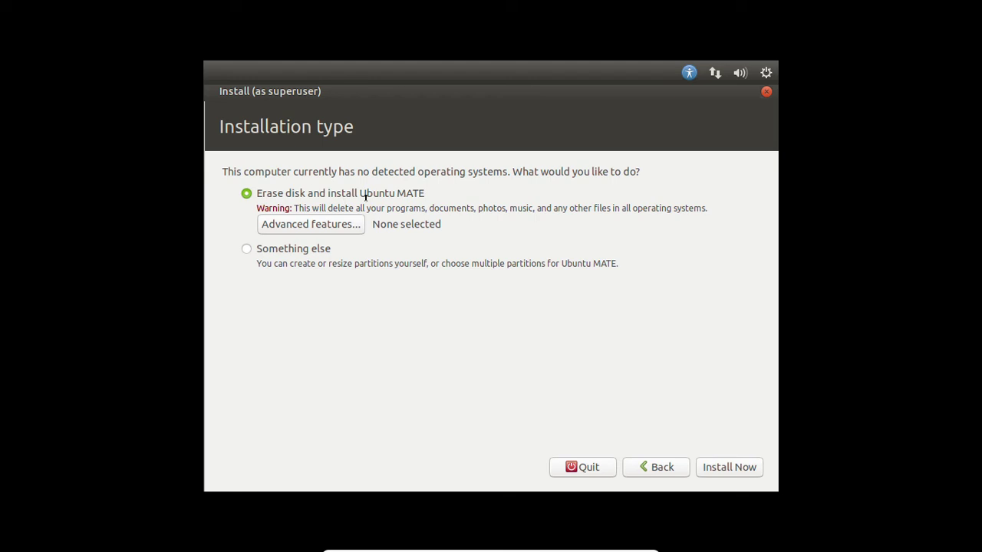
Install over the erased disk, approve the partition changes, and set the timezone to Chicago
{"action": "left_click", "coordinate": [722, 471]}
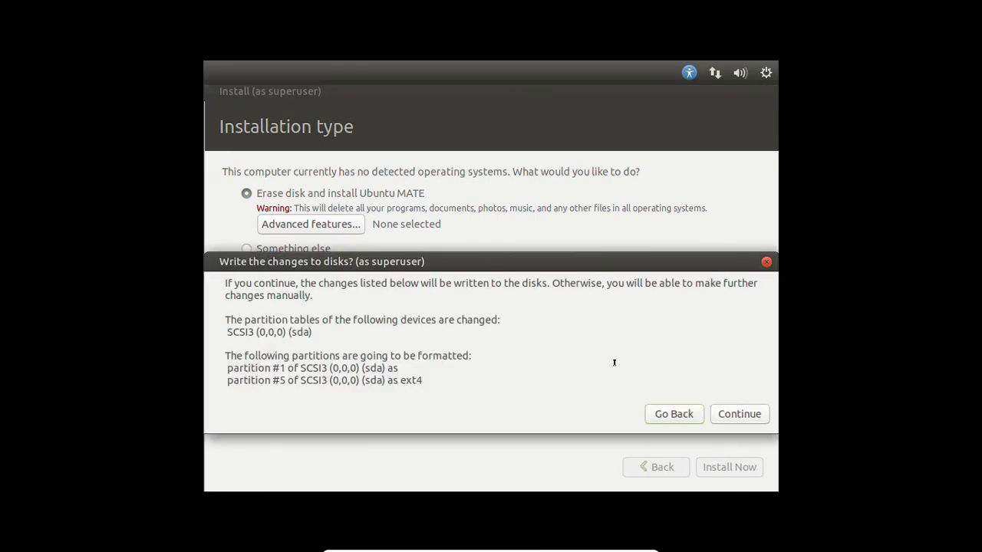
{"action": "left_click", "coordinate": [730, 414]}
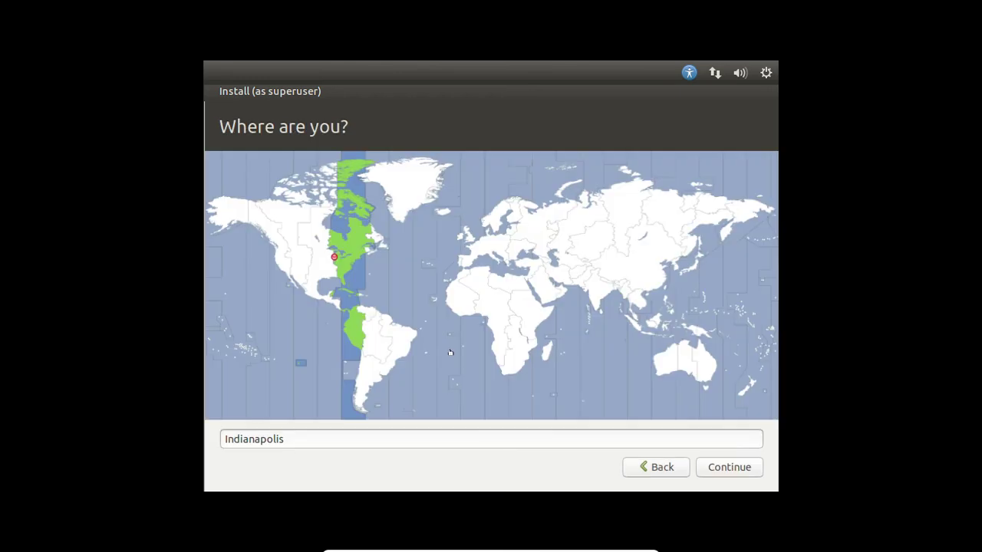
{"action": "left_click", "coordinate": [317, 266]}
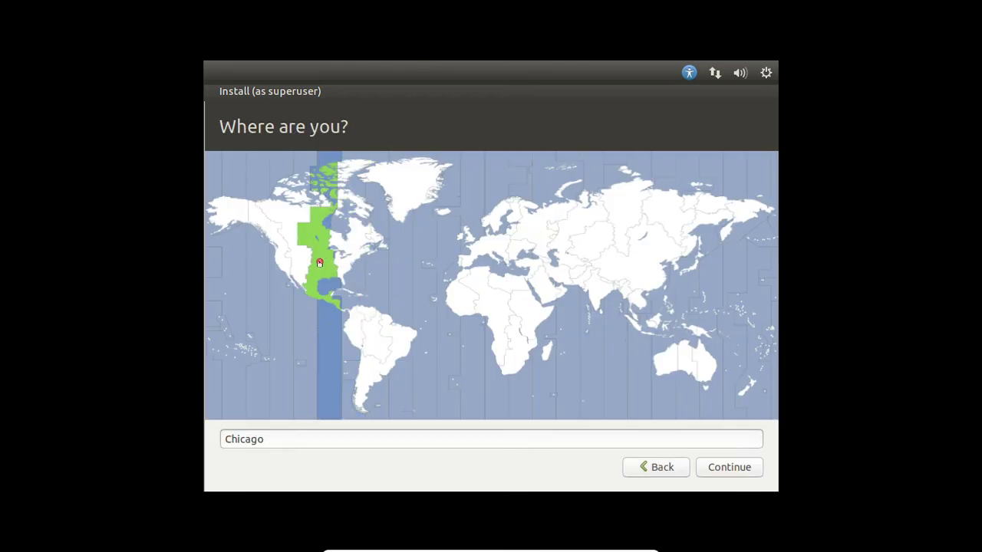
{"action": "left_click", "coordinate": [724, 469]}
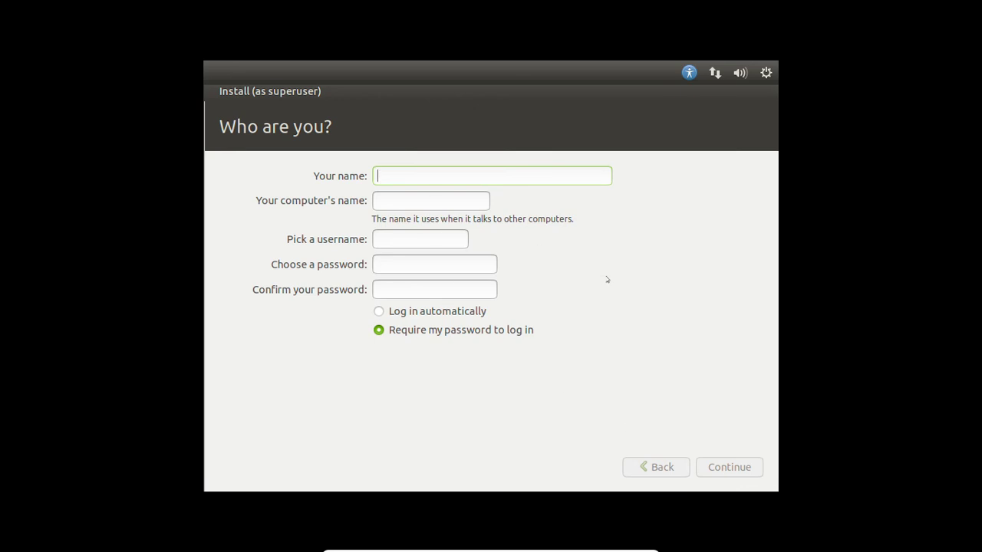
Enter the user's name, computer name and username in the 'Who are you?' form
{"action": "type", "text": "x"}
{"action": "key", "text": "Tab"}
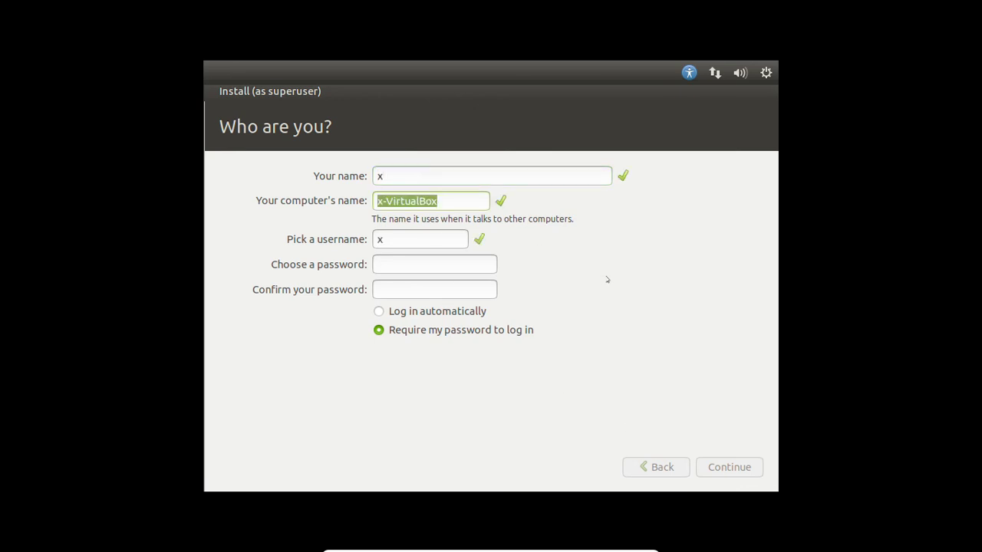
{"action": "type", "text": "u"}
{"action": "key", "text": "Tab"}
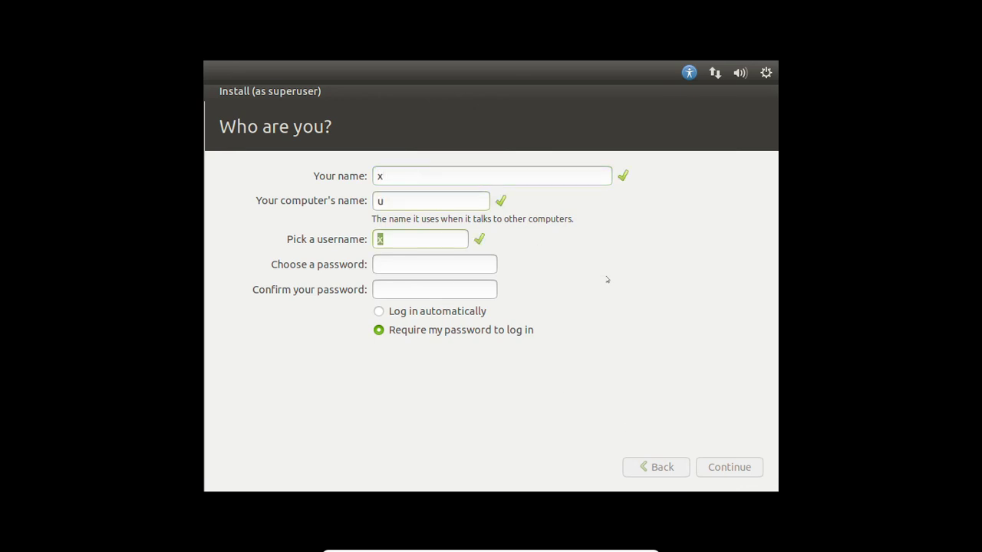
{"action": "key", "text": "Tab"}
{"action": "left_click", "coordinate": [420, 170]}
{"action": "key", "text": "BackSpace"}
{"action": "type", "text": "u"}
{"action": "left_click", "coordinate": [384, 198]}
{"action": "key", "text": "BackSpace"}
{"action": "type", "text": "w"}
{"action": "left_click", "coordinate": [388, 234]}
Type the account password and then its confirmation
{"action": "left_click", "coordinate": [385, 260]}
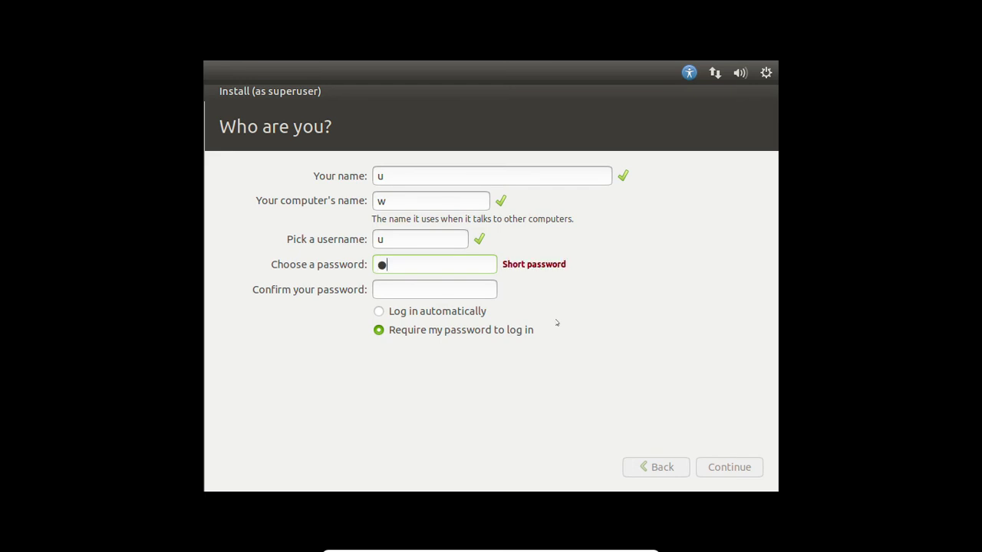
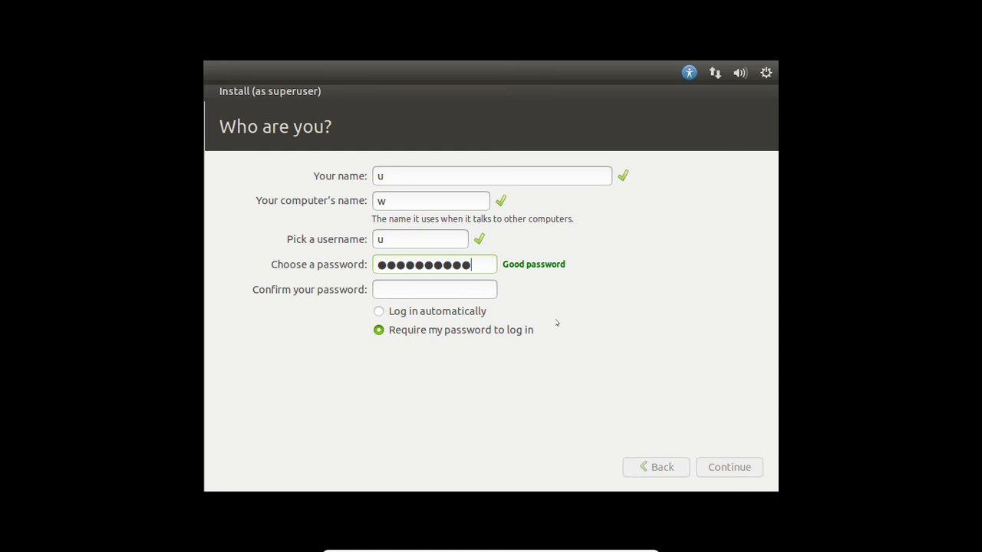
{"action": "key", "text": "Tab"}
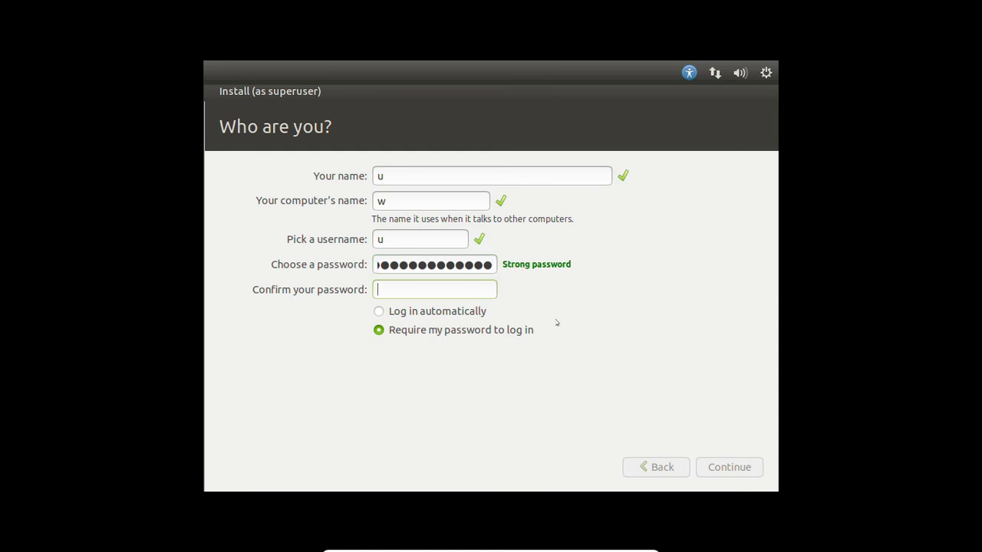
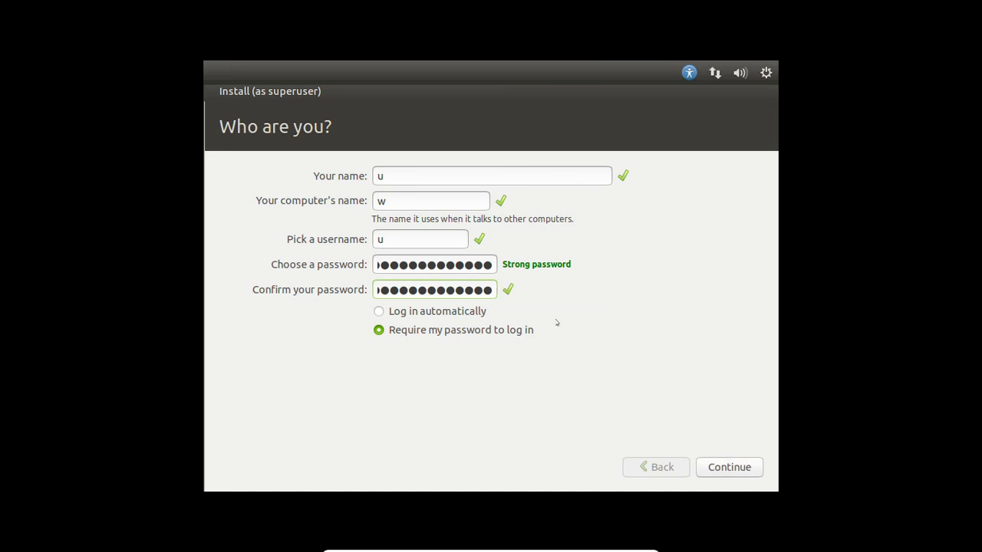
Submit the account details and let installation run until the Installation Complete dialog appears
{"action": "left_click", "coordinate": [720, 465]}
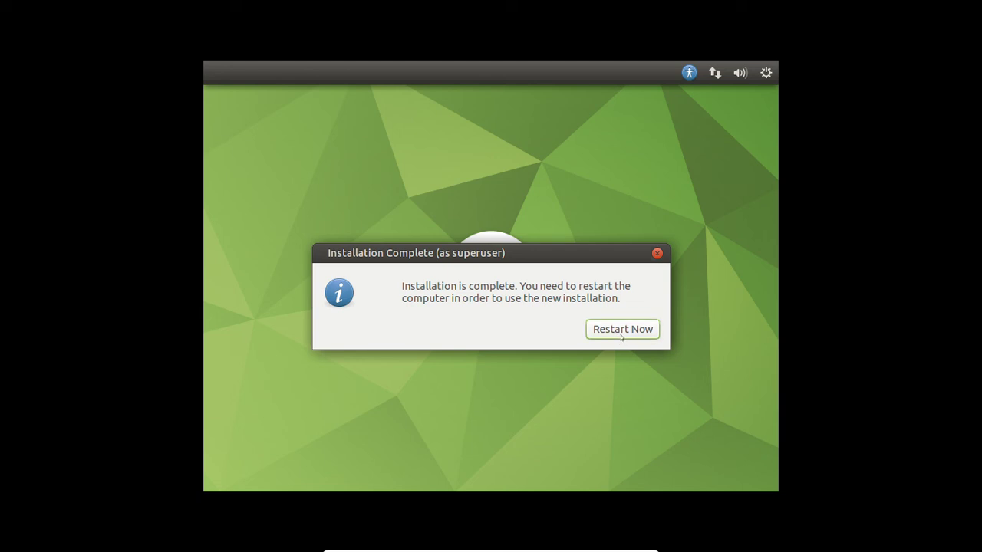
Restart the VM from the Installation Complete dialog to reach the remove-medium prompt
{"action": "left_click", "coordinate": [621, 335]}
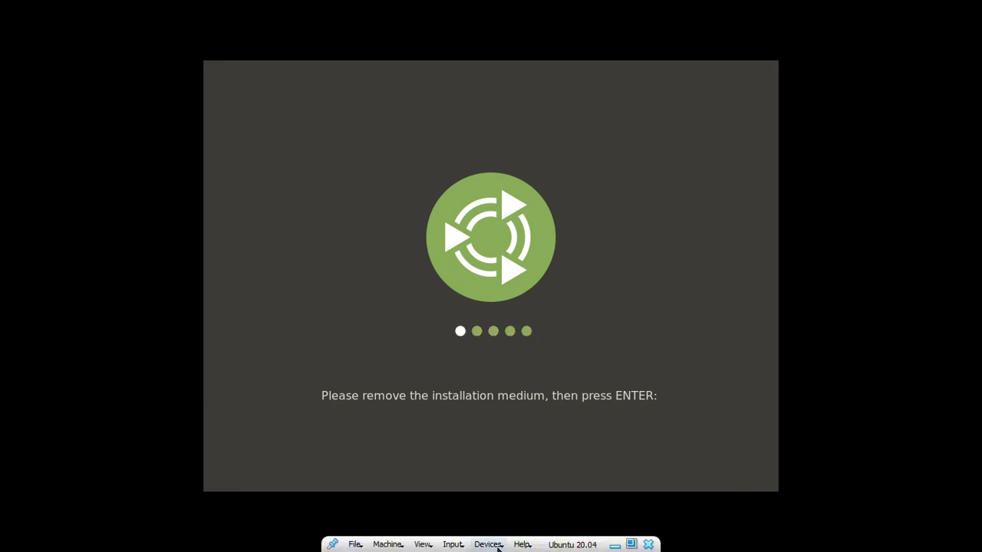
Eject the installation disc via Devices > Optical Drives and press Enter to reboot
{"action": "left_click", "coordinate": [499, 547]}
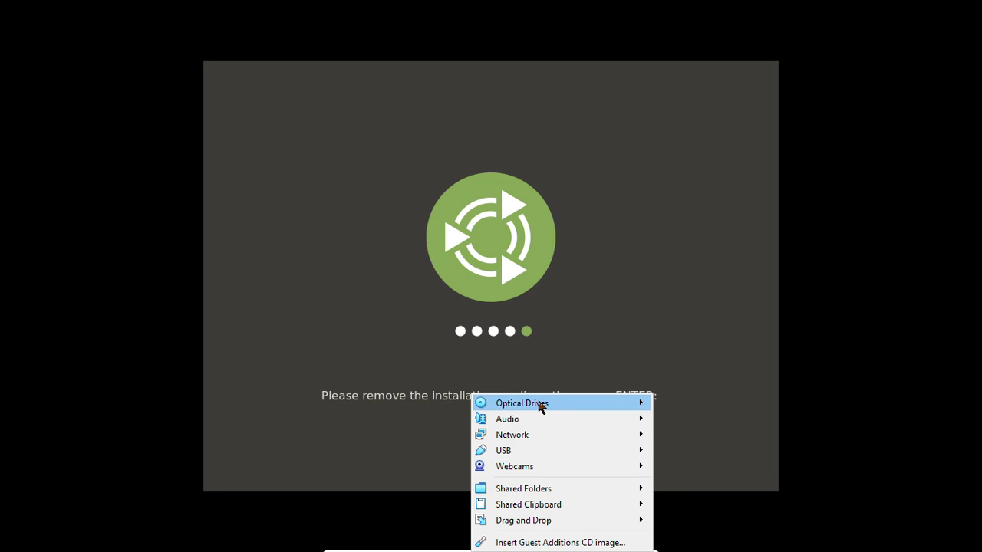
{"action": "mouse_move", "coordinate": [540, 406]}
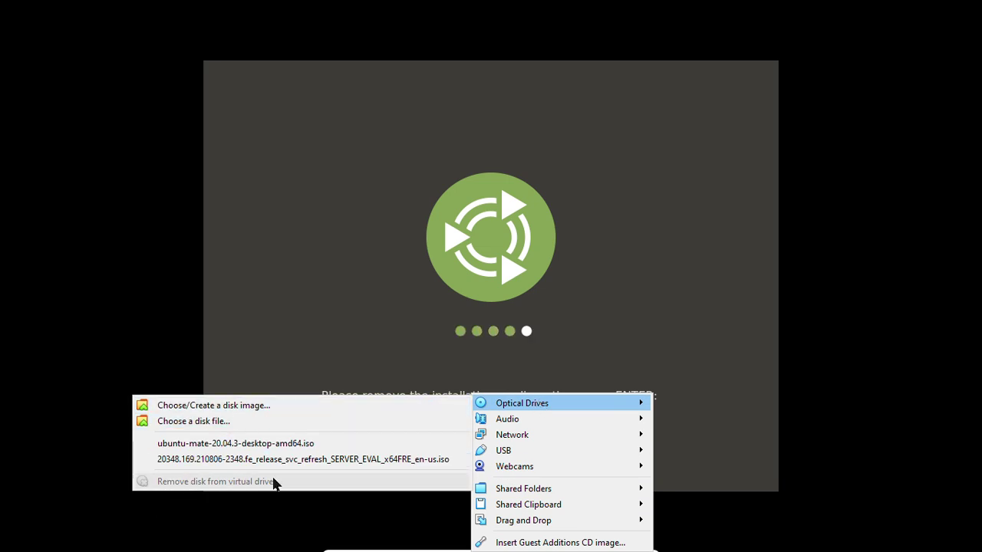
{"action": "left_click", "coordinate": [385, 347]}
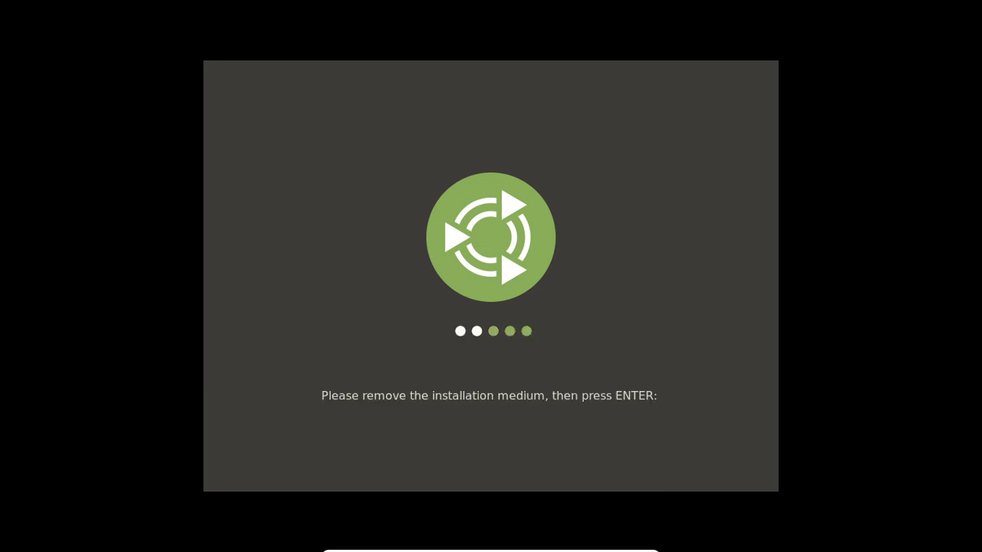
{"action": "key", "text": "Return"}
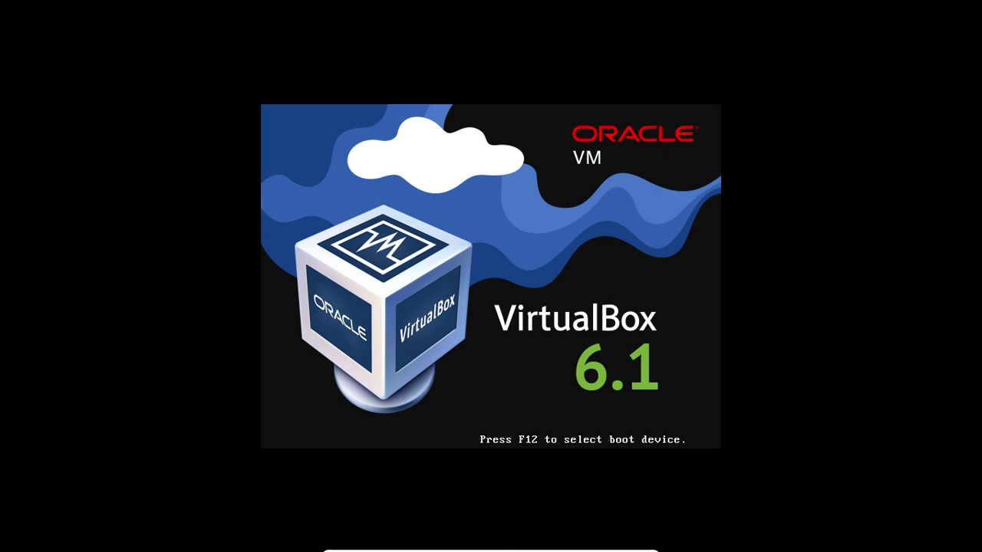
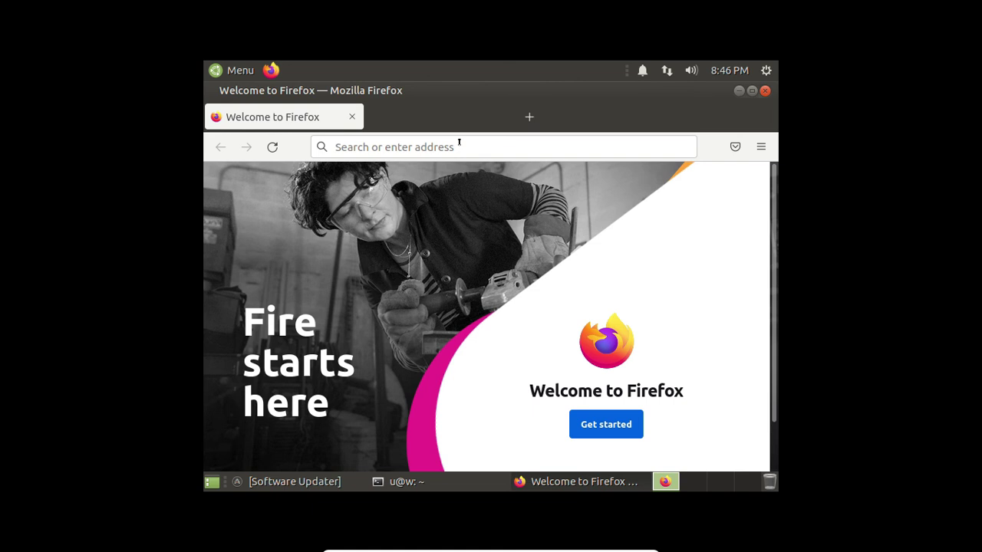
Go to github.com/ufidon/its372 and open the labs/lab01 folder
{"action": "left_click", "coordinate": [458, 142]}
{"action": "type", "text": "g"}
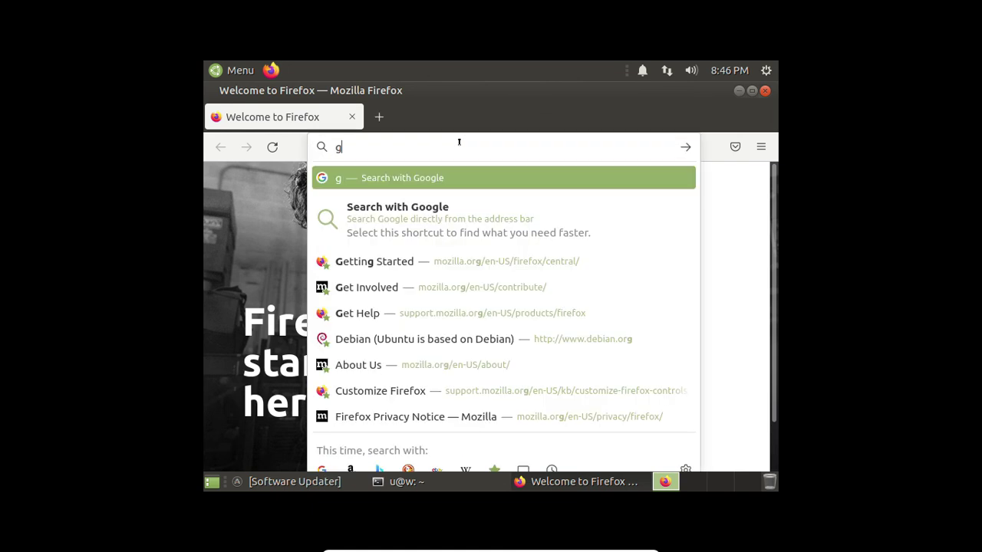
{"action": "type", "text": "ithub"}
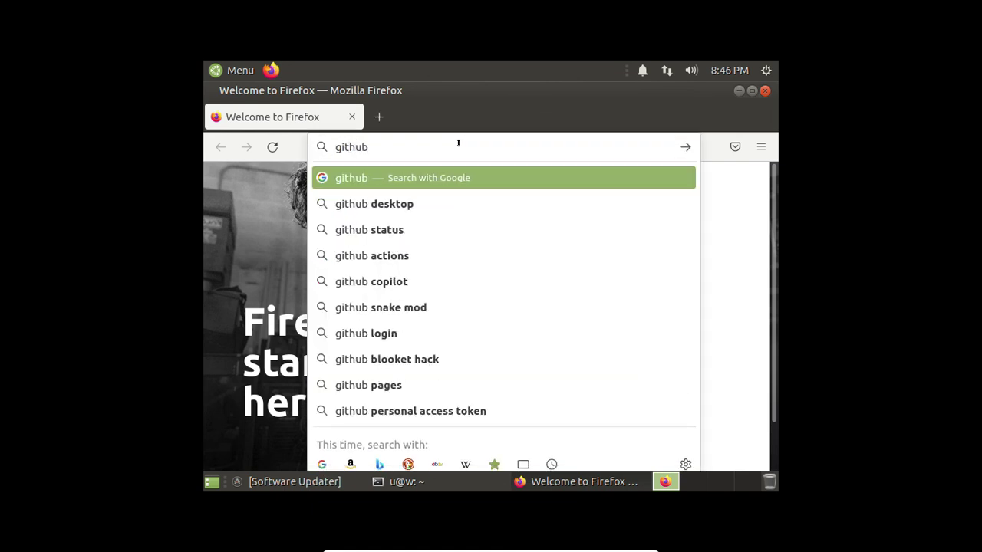
{"action": "type", "text": ".com/ufidon"}
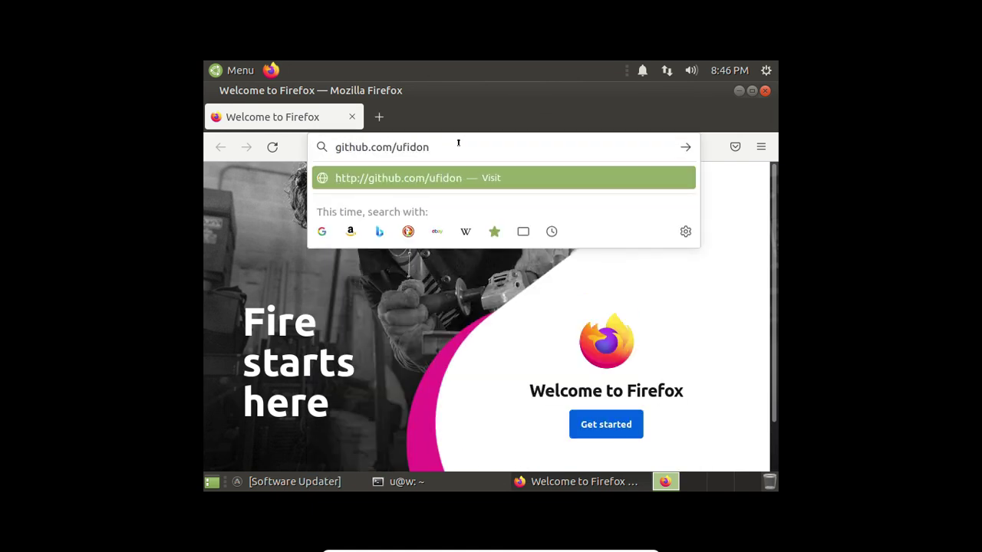
{"action": "type", "text": "/its372"}
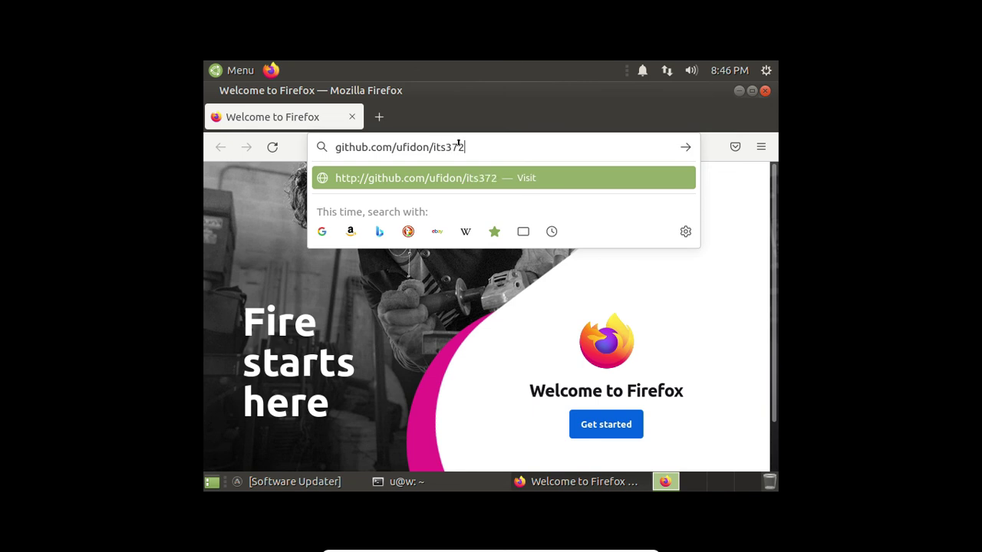
{"action": "key", "text": "Return"}
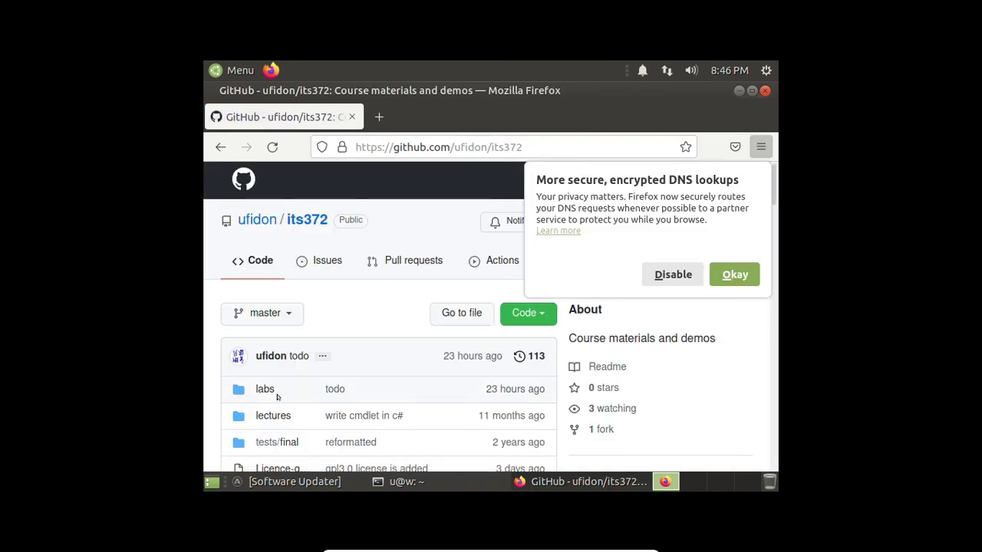
{"action": "left_click", "coordinate": [263, 390]}
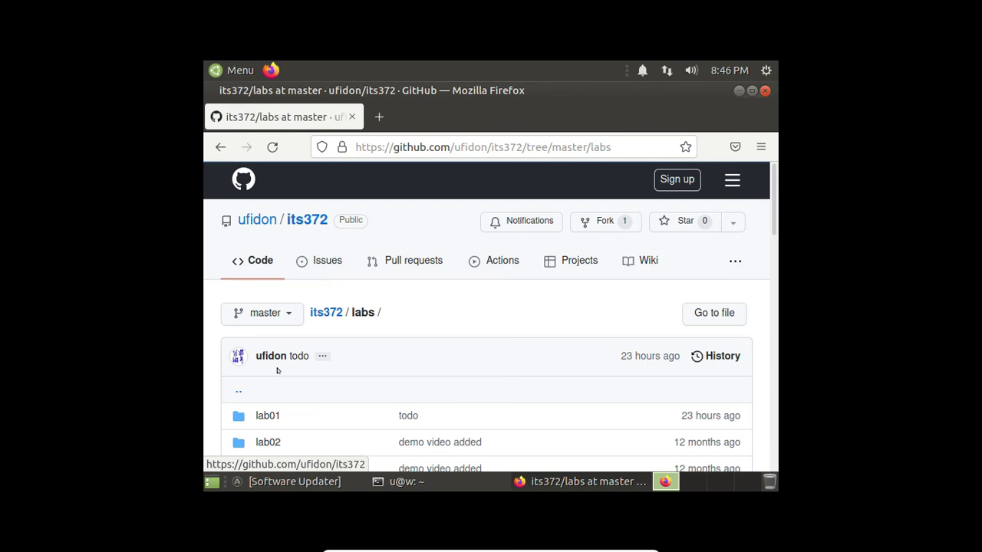
{"action": "scroll", "coordinate": [262, 384], "scroll_direction": "down", "scroll_amount": 2}
{"action": "left_click", "coordinate": [262, 335]}
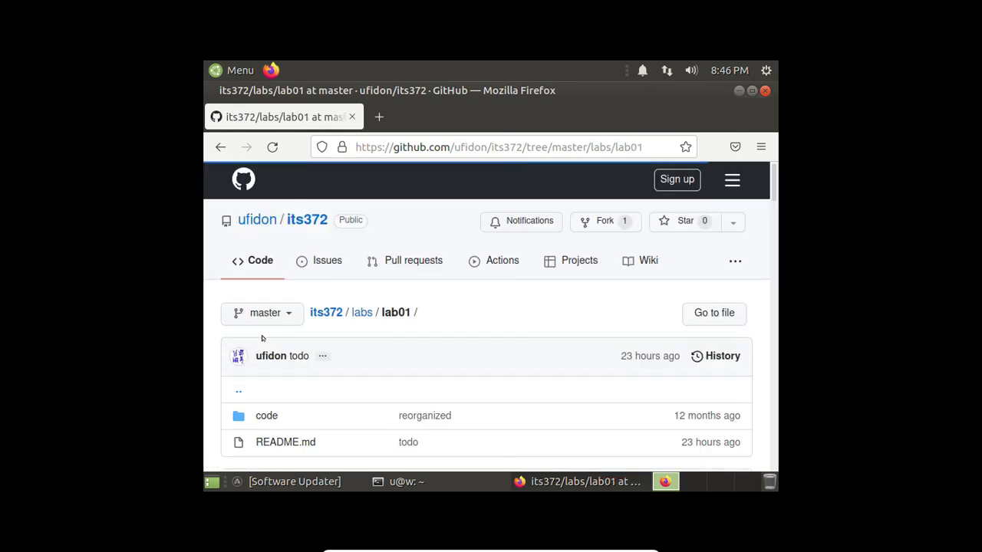
Copy the 'sudo apt update' line from the lab01 README
{"action": "scroll", "coordinate": [323, 332], "scroll_direction": "down", "scroll_amount": 5}
{"action": "scroll", "coordinate": [323, 333], "scroll_direction": "down", "scroll_amount": 10}
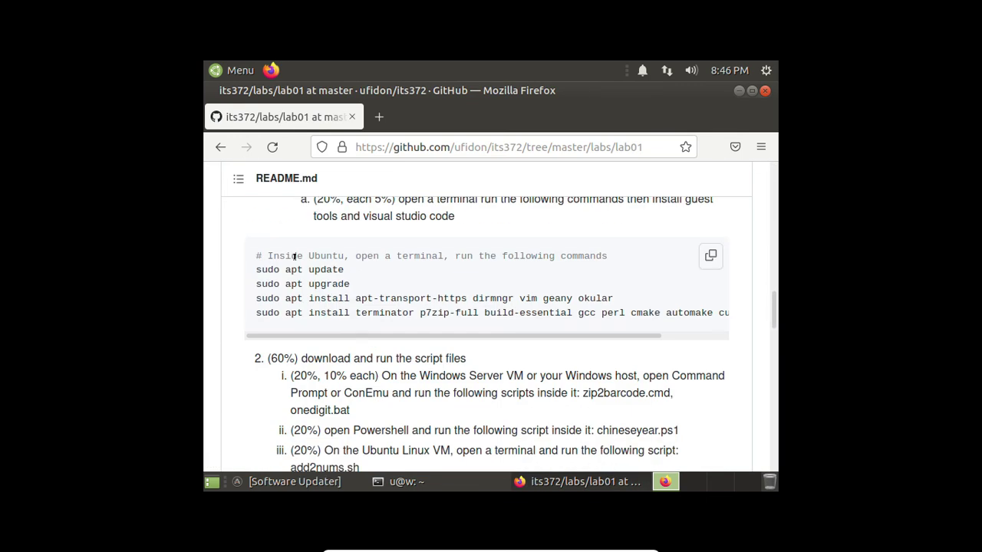
{"action": "triple_click", "coordinate": [295, 268]}
{"action": "right_click", "coordinate": [294, 270]}
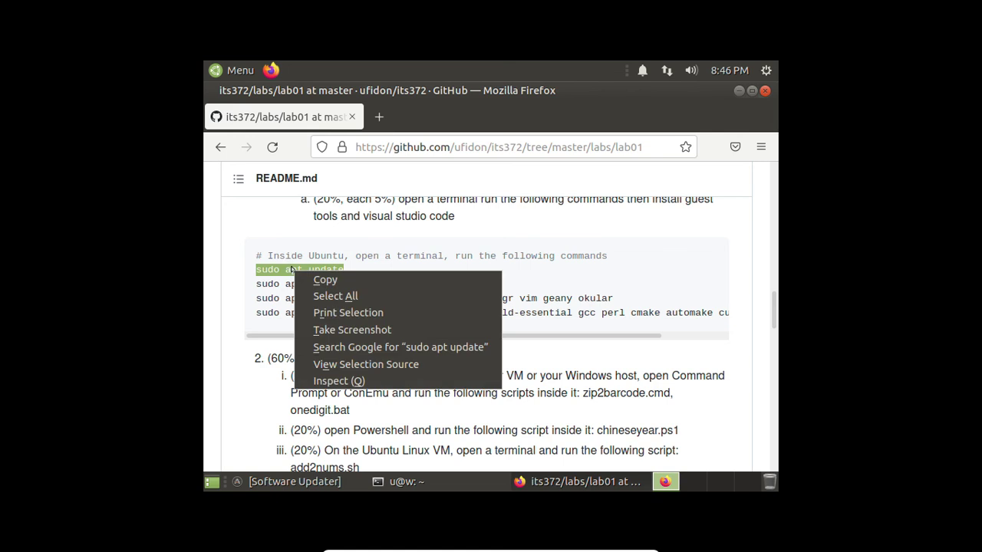
{"action": "left_click", "coordinate": [321, 281]}
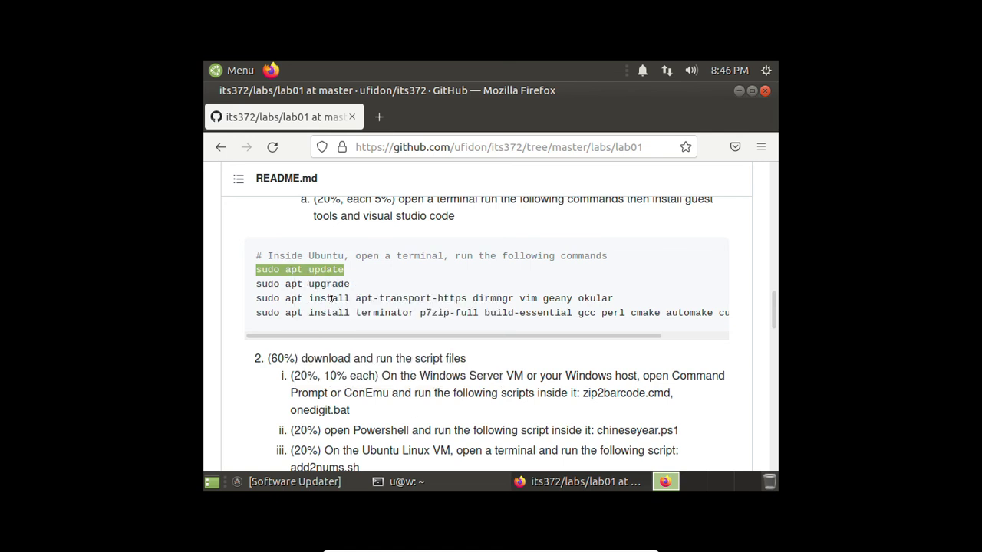
Paste and run sudo apt update in the terminal, entering the sudo password
{"action": "left_click", "coordinate": [428, 482]}
{"action": "right_click", "coordinate": [331, 204]}
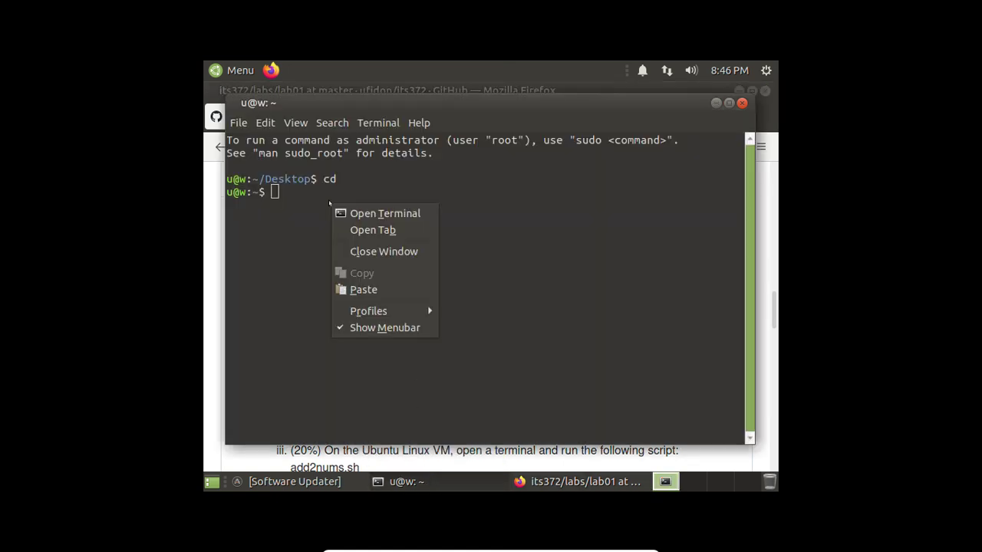
{"action": "left_click", "coordinate": [363, 289]}
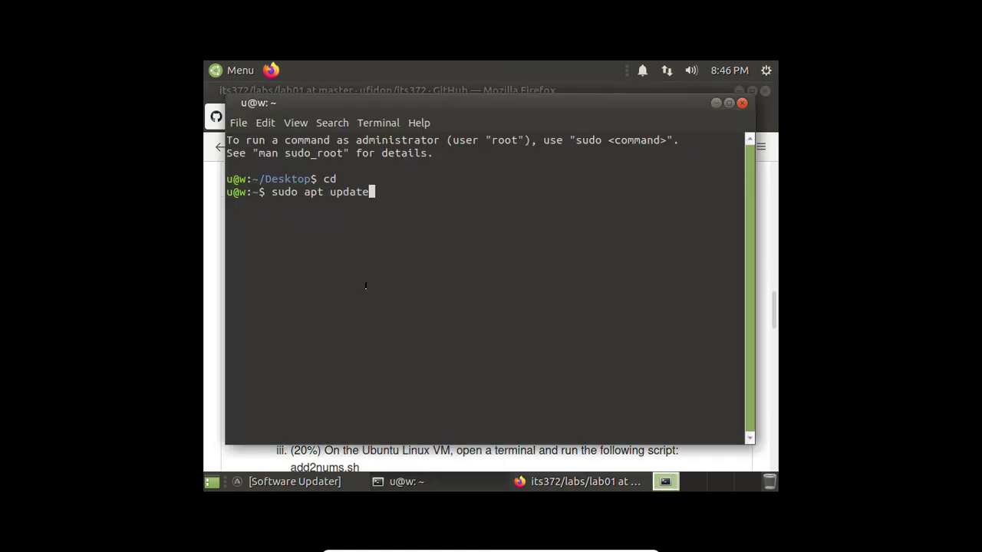
{"action": "key", "text": "Return"}
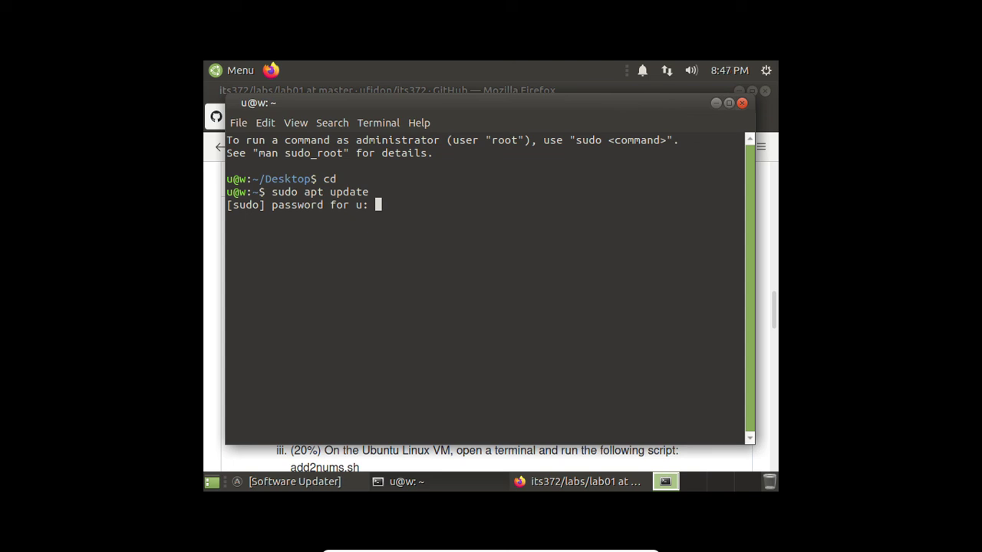
{"action": "key", "text": "Return"}
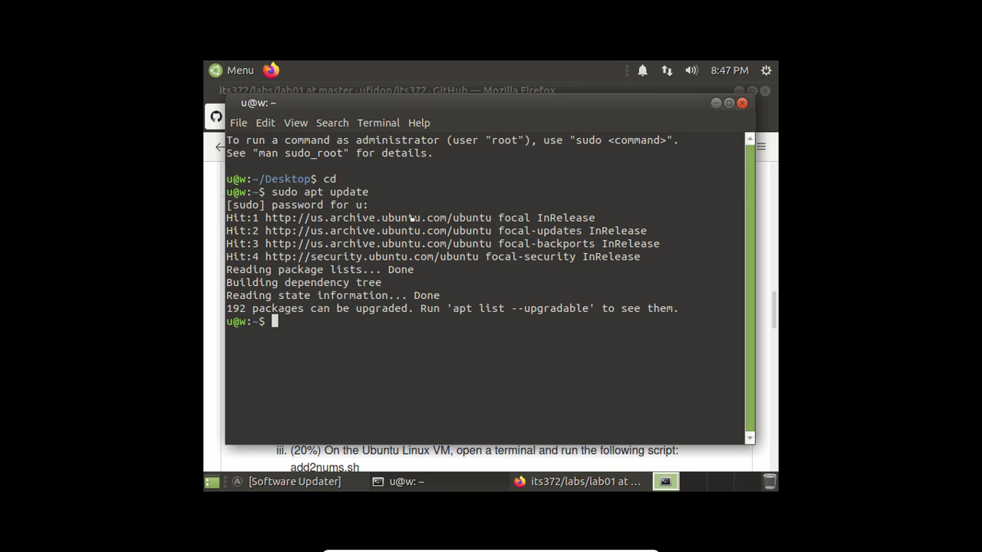
{"action": "left_click", "coordinate": [205, 368]}
Copy the 'sudo apt upgrade' line from the README
{"action": "double_click", "coordinate": [316, 283]}
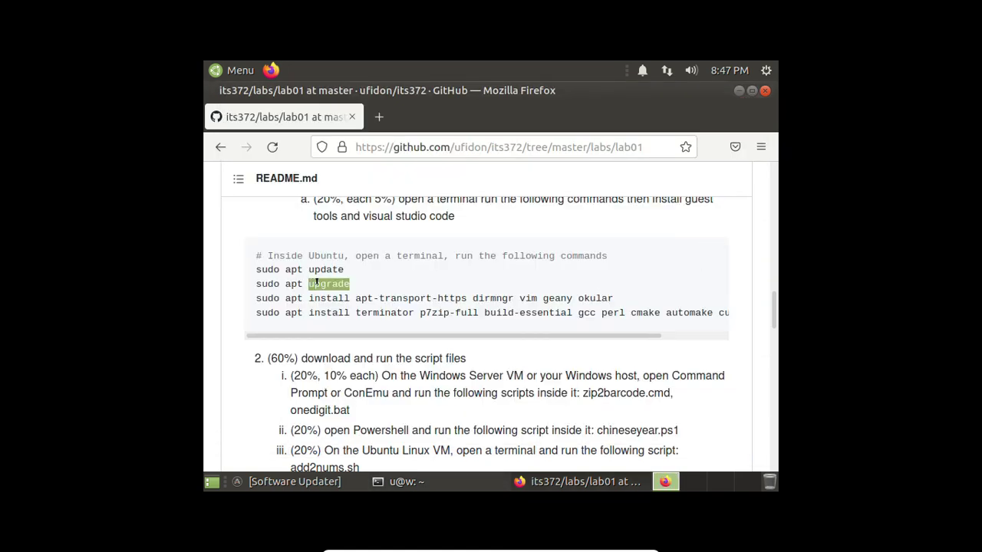
{"action": "left_click", "coordinate": [316, 283]}
{"action": "right_click", "coordinate": [315, 283]}
{"action": "left_click", "coordinate": [342, 295]}
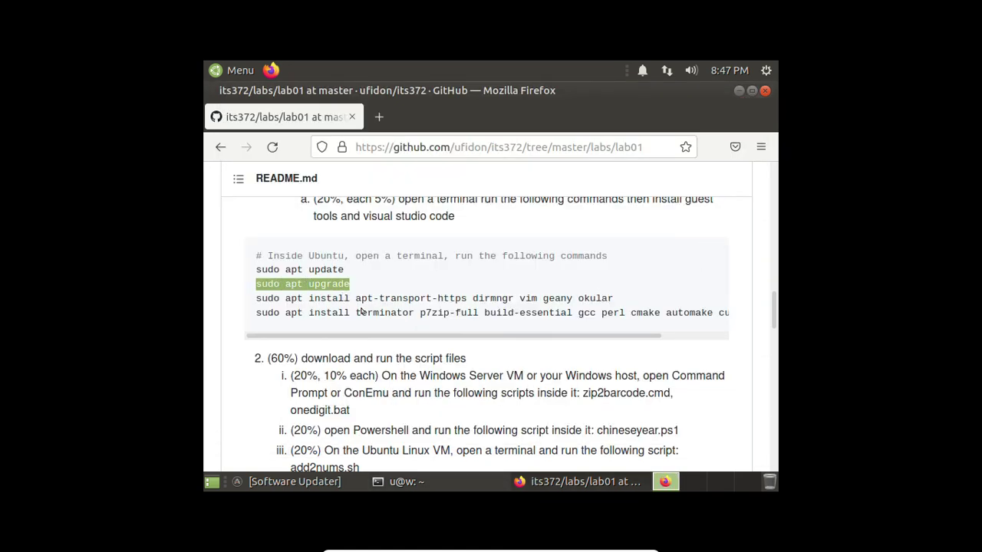
Paste and run sudo apt upgrade in the terminal, answering Y to continue
{"action": "key", "text": "alt+Tab"}
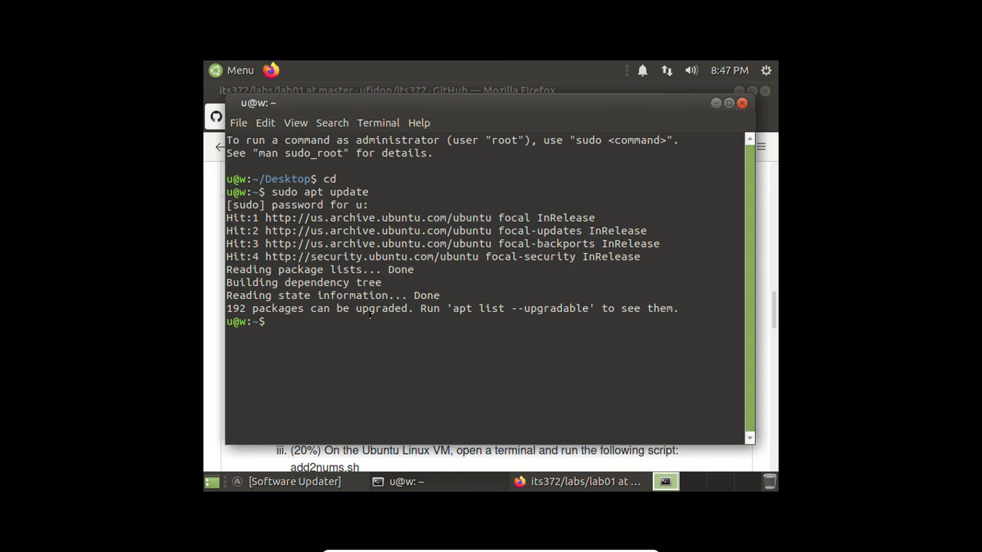
{"action": "right_click", "coordinate": [371, 315]}
{"action": "left_click", "coordinate": [413, 407]}
{"action": "key", "text": "Return"}
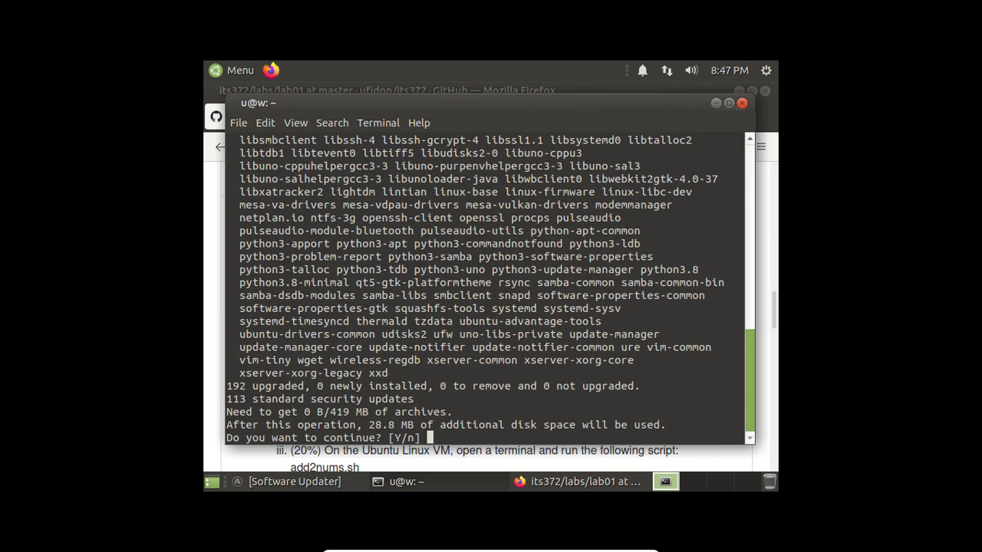
{"action": "type", "text": "Y"}
{"action": "key", "text": "Return"}
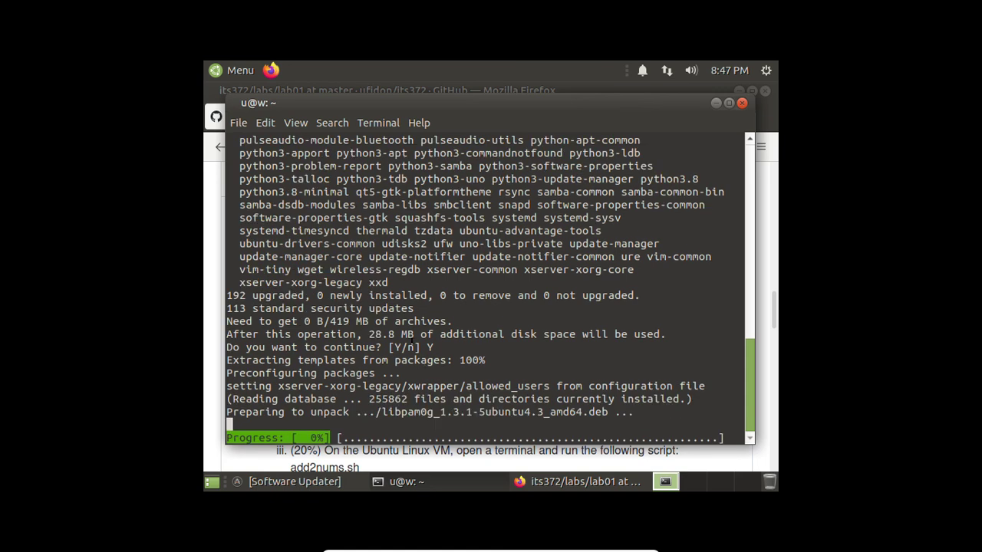
Wait for the 192-package upgrade to finish at a fresh prompt
{"action": "left_click_drag", "start_coordinate": [422, 345], "coordinate": [452, 343]}
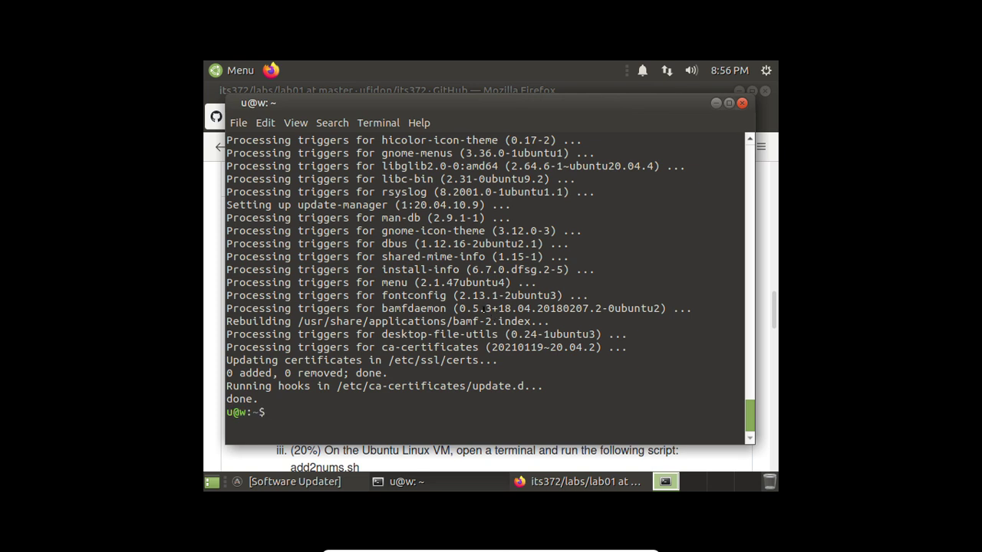
Copy the 'sudo apt install apt-transport-https dirmngr vim geany okular' line from the README
{"action": "left_click", "coordinate": [209, 277]}
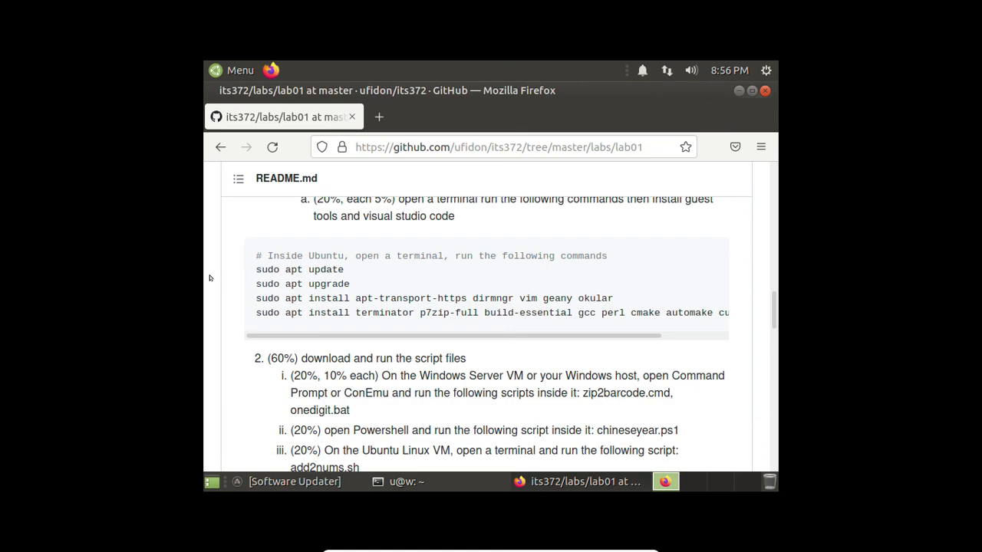
{"action": "triple_click", "coordinate": [365, 297]}
{"action": "right_click", "coordinate": [371, 298]}
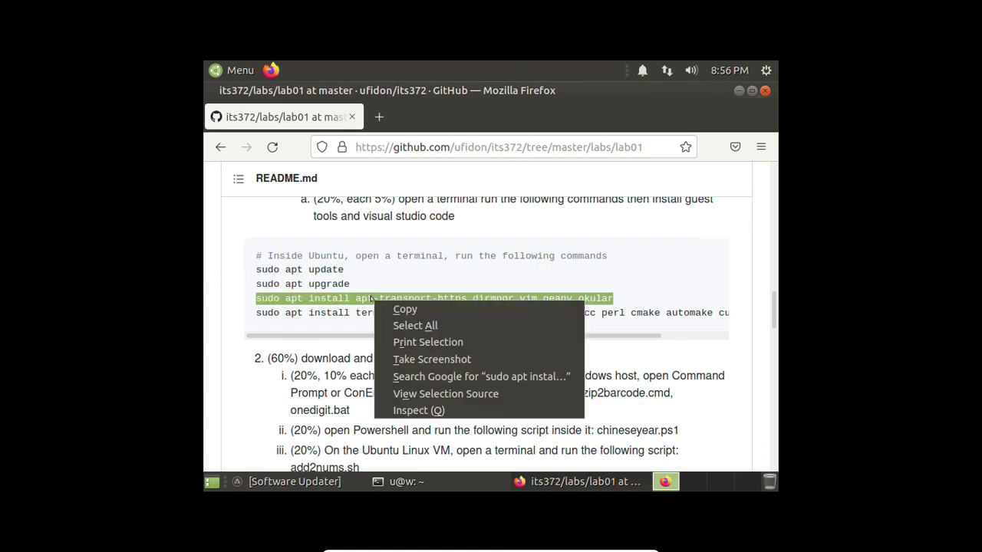
{"action": "left_click", "coordinate": [412, 310]}
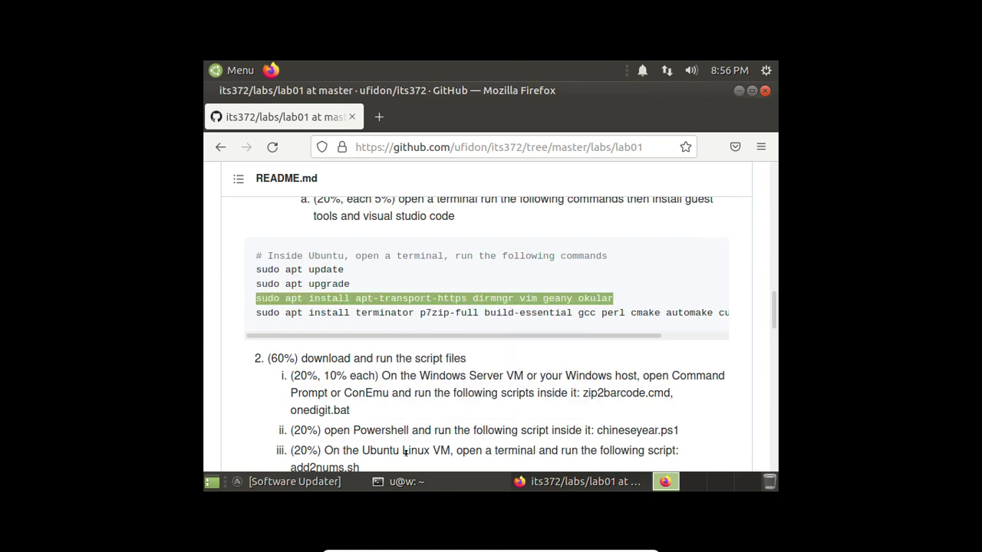
{"action": "left_click", "coordinate": [403, 482]}
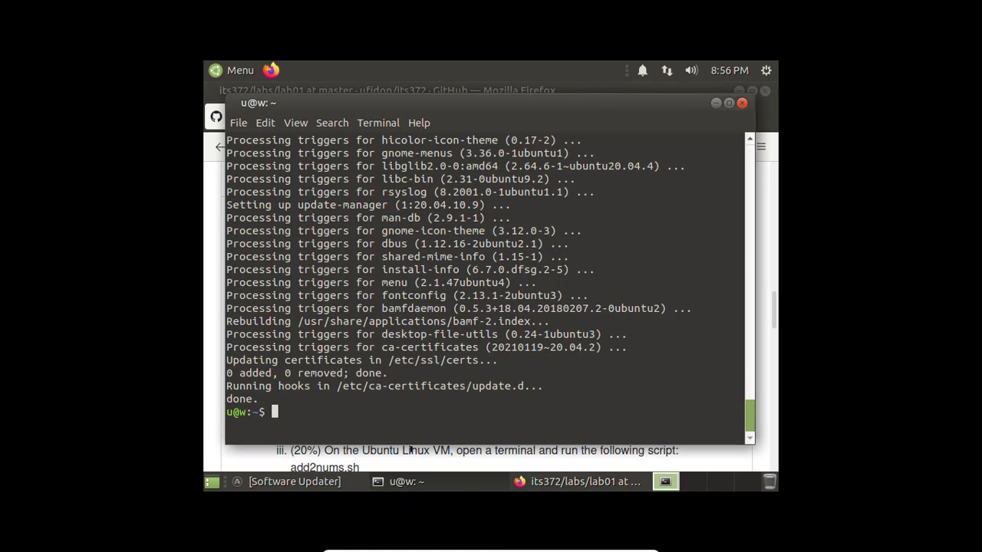
{"action": "right_click", "coordinate": [346, 411]}
Paste and run the install of apt-transport-https, dirmngr, vim, geany and okular, confirming with Y
{"action": "left_click", "coordinate": [376, 361]}
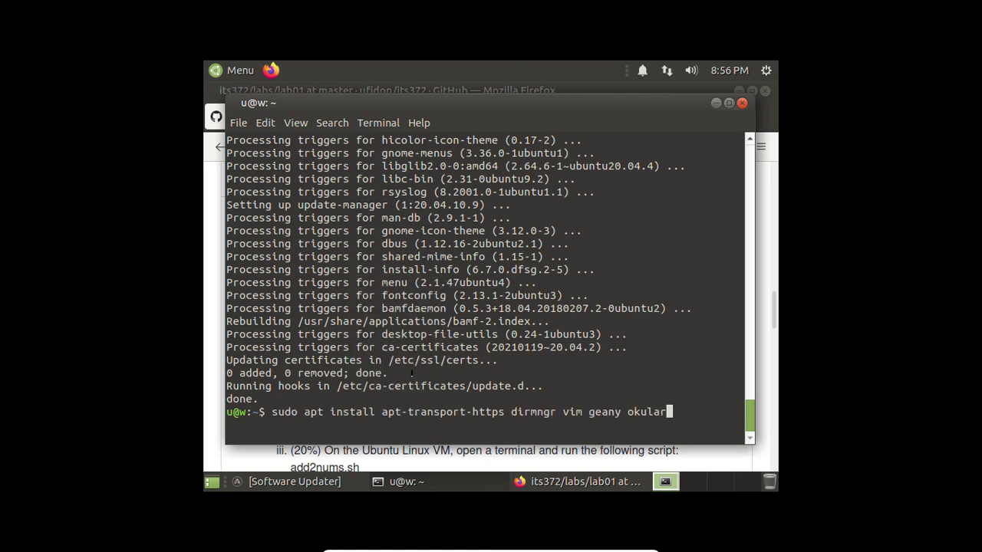
{"action": "key", "text": "Return"}
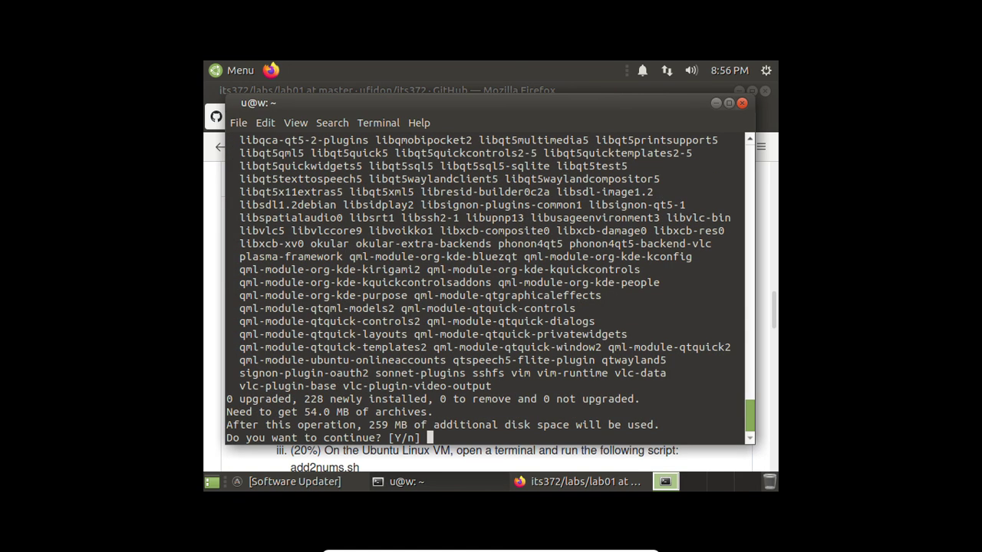
{"action": "type", "text": "Y"}
{"action": "key", "text": "Return"}
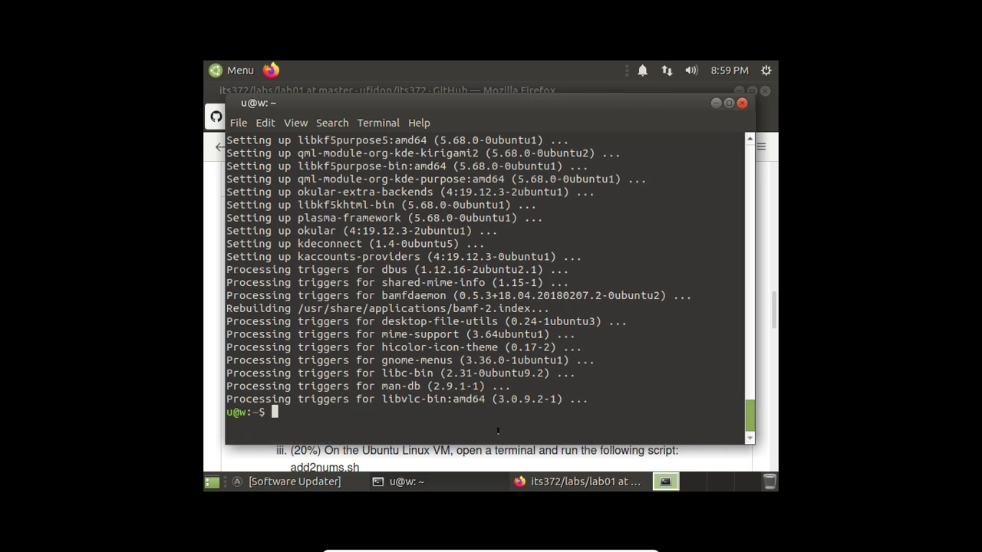
{"action": "left_click", "coordinate": [215, 299]}
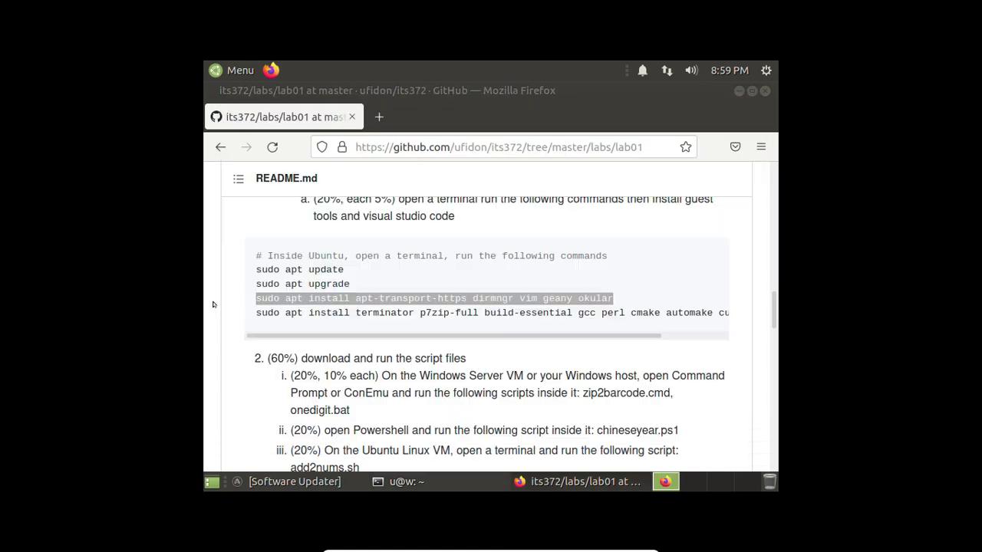
Copy the README's last apt install line for terminator, git, cmake and related packages
{"action": "double_click", "coordinate": [376, 312]}
{"action": "triple_click", "coordinate": [375, 312]}
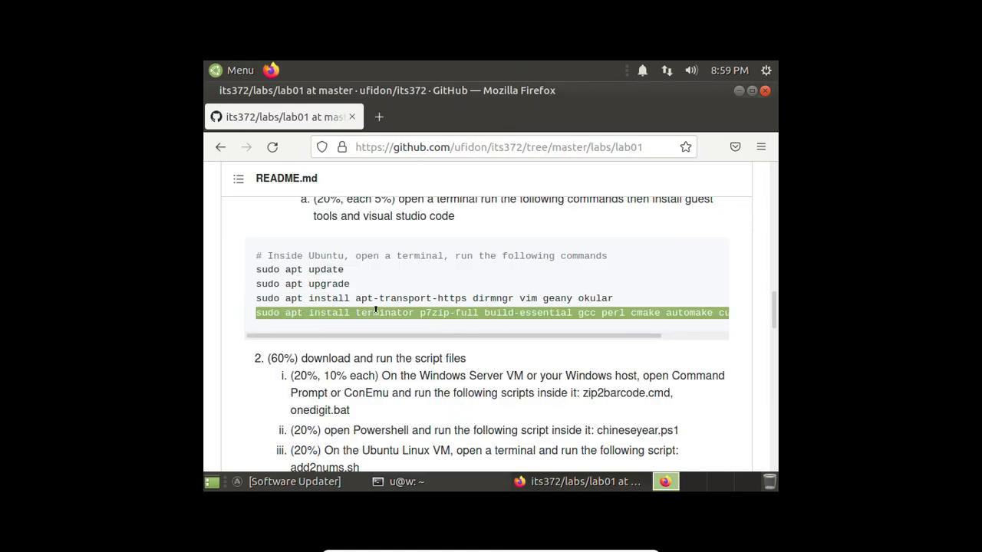
{"action": "right_click", "coordinate": [376, 313]}
{"action": "left_click", "coordinate": [397, 326]}
Paste and run that install command in the terminal, confirming with Y
{"action": "left_click", "coordinate": [424, 481]}
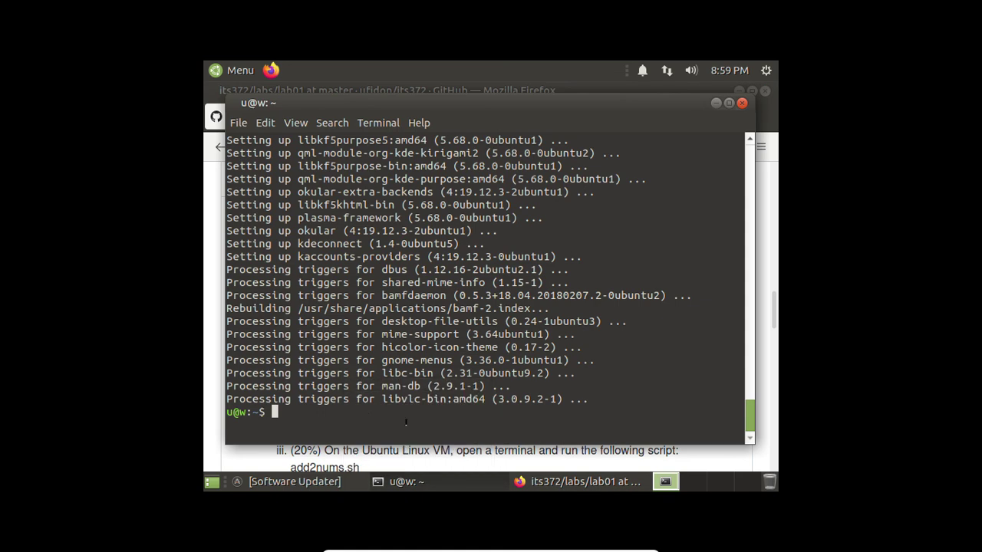
{"action": "right_click", "coordinate": [368, 415]}
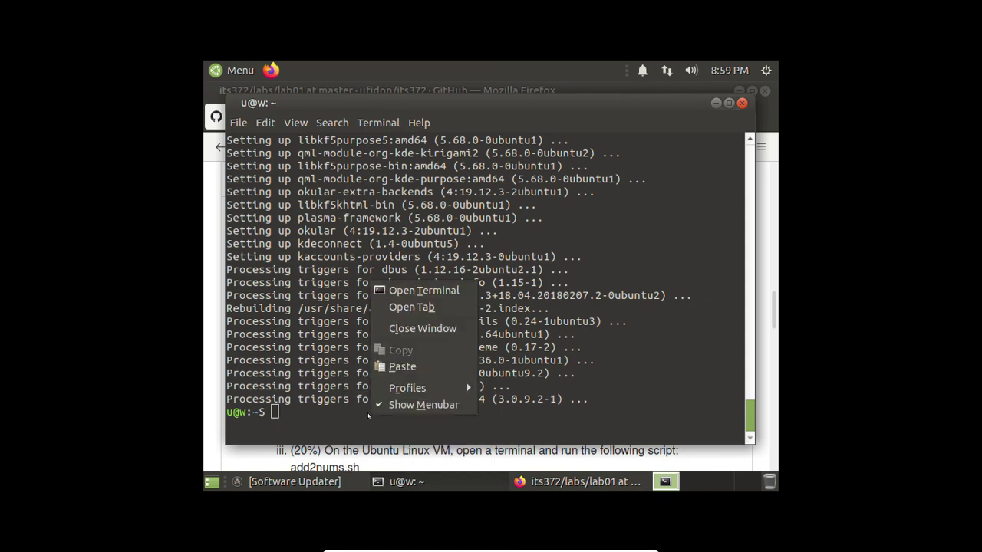
{"action": "left_click", "coordinate": [404, 368]}
{"action": "key", "text": "Return"}
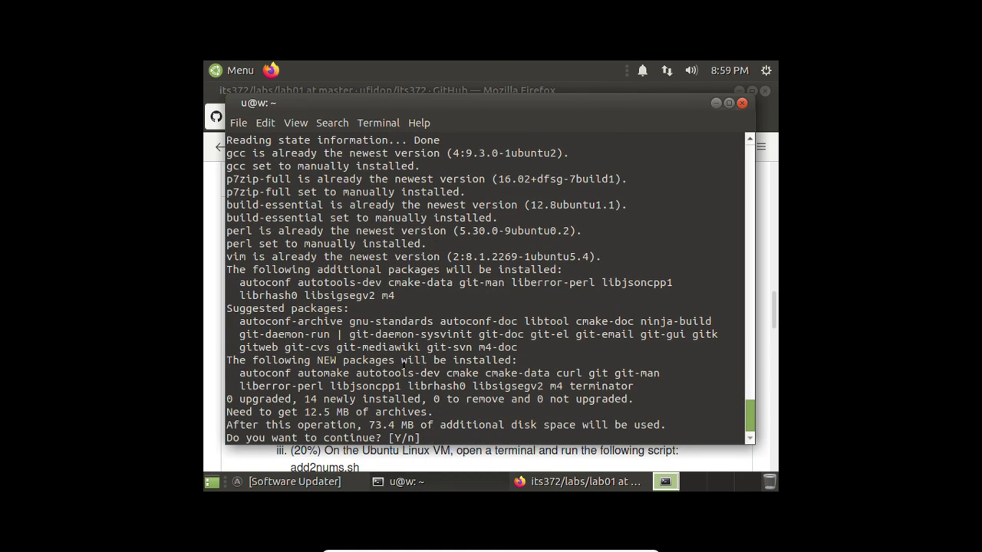
{"action": "type", "text": "Y"}
{"action": "key", "text": "Return"}
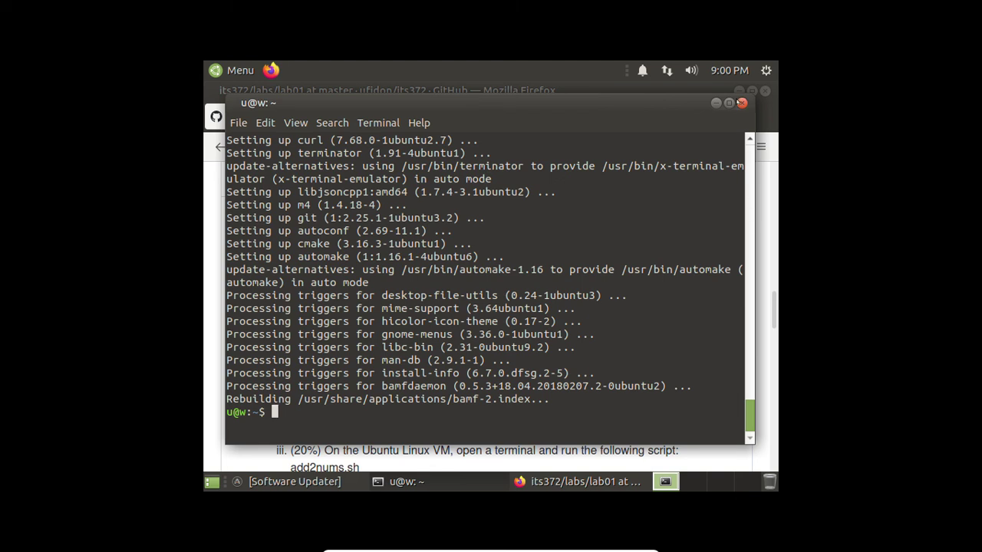
Close the terminal, install all pending updates in Software Updater, then close Firefox
{"action": "left_click", "coordinate": [740, 103]}
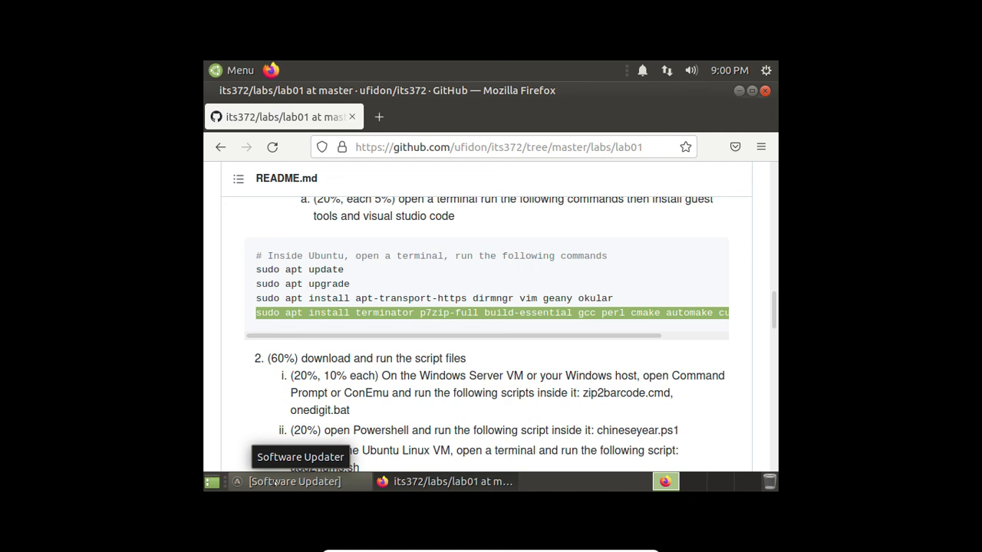
{"action": "left_click", "coordinate": [279, 482]}
{"action": "left_click", "coordinate": [478, 330]}
{"action": "scroll", "coordinate": [494, 319], "scroll_direction": "down", "scroll_amount": 1}
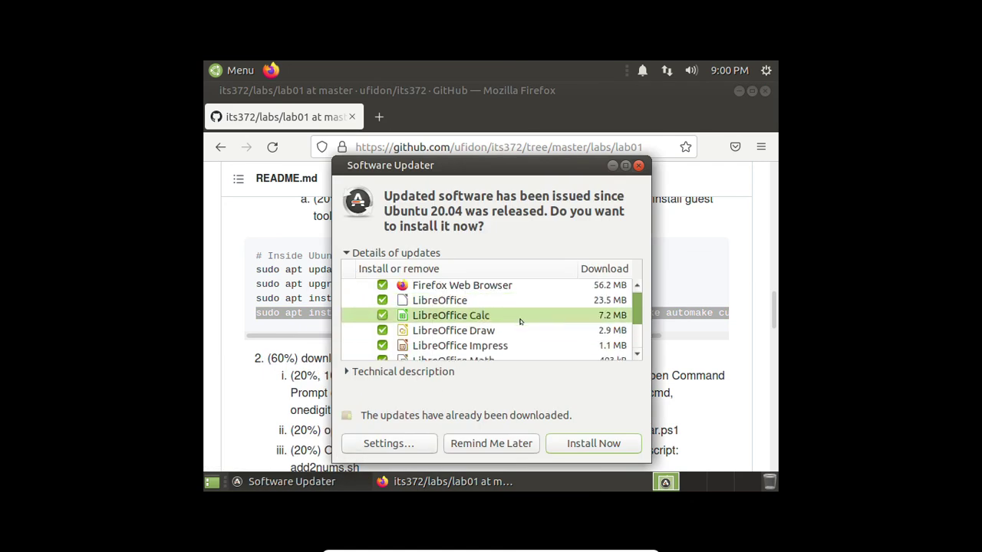
{"action": "left_click", "coordinate": [583, 446]}
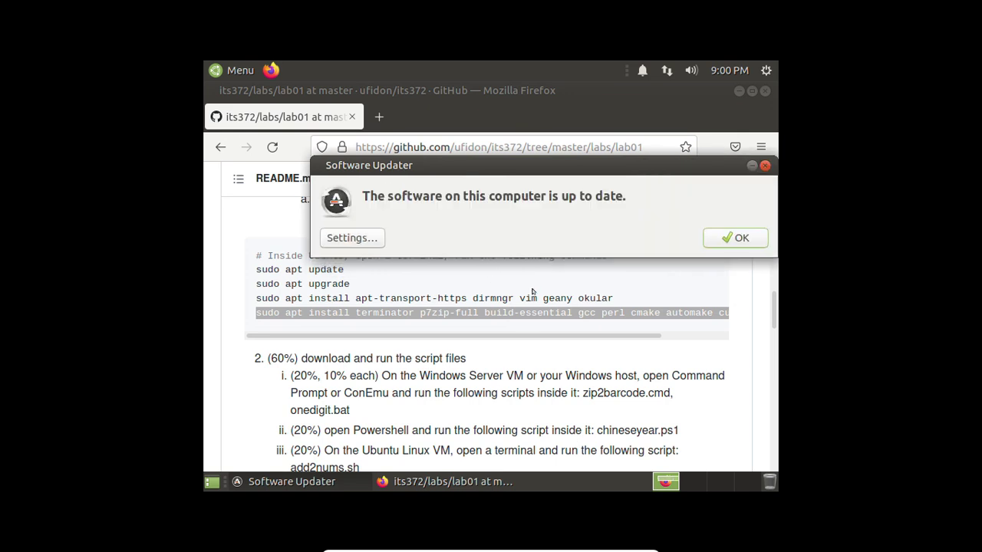
{"action": "left_click", "coordinate": [731, 240]}
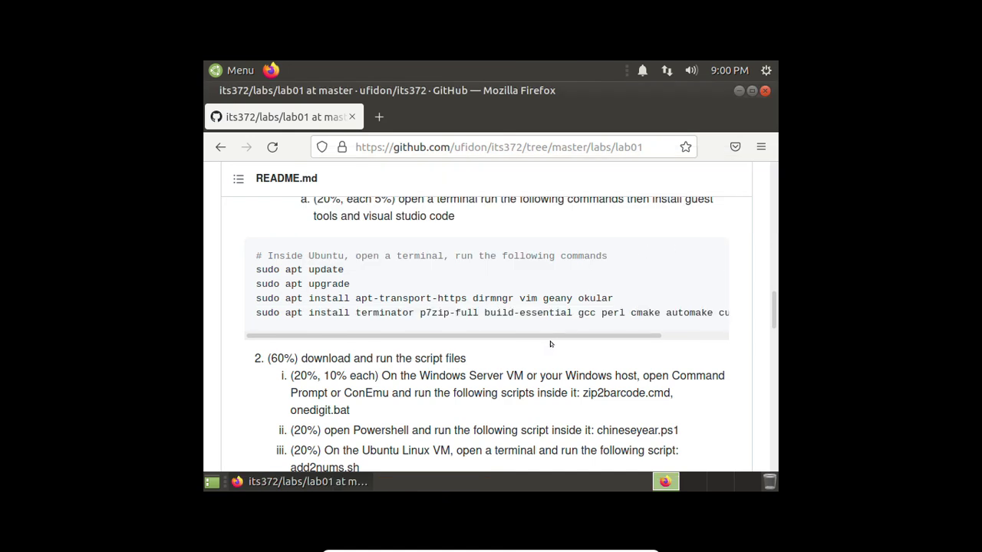
{"action": "left_click", "coordinate": [764, 91]}
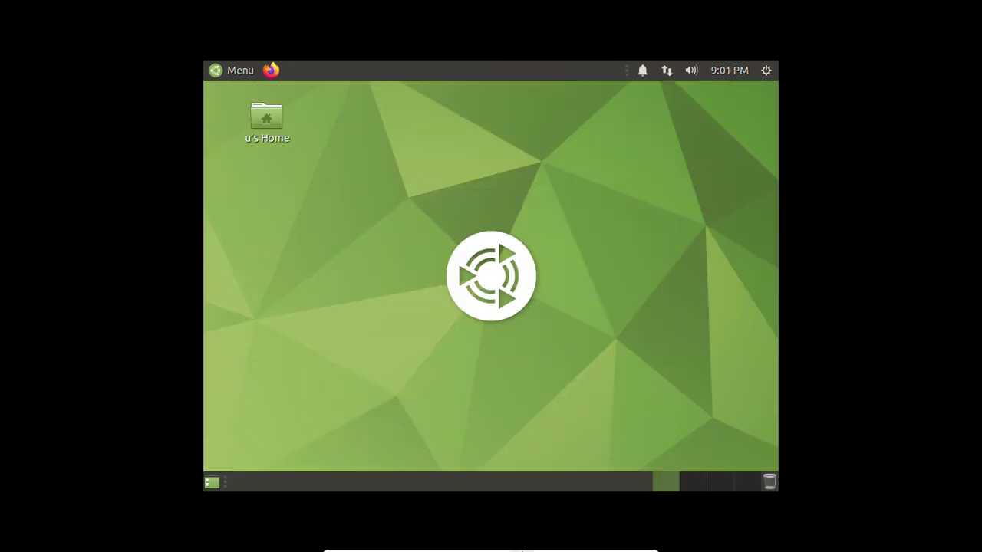
Insert the Guest Additions CD image from the Devices menu and run its autorun
{"action": "mouse_move", "coordinate": [518, 550]}
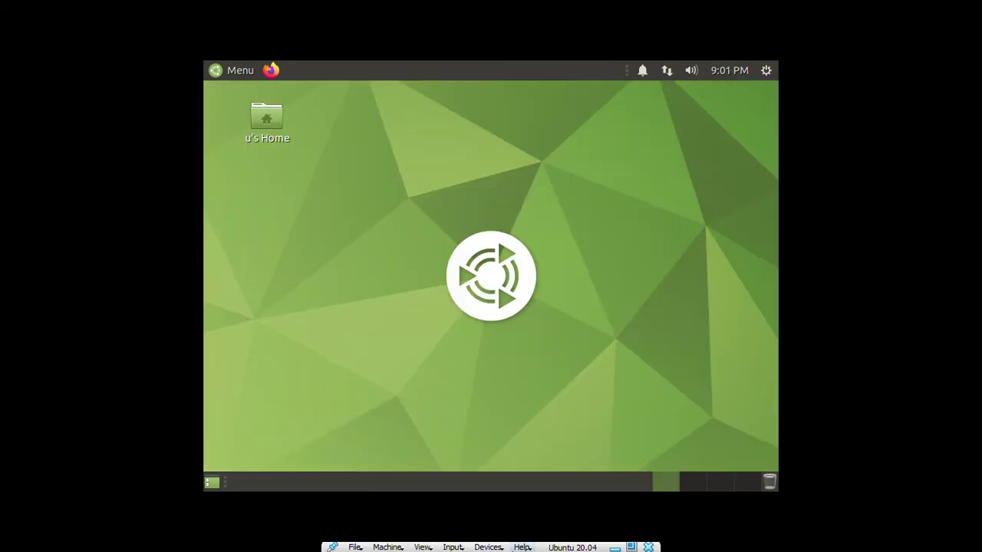
{"action": "left_click", "coordinate": [490, 544]}
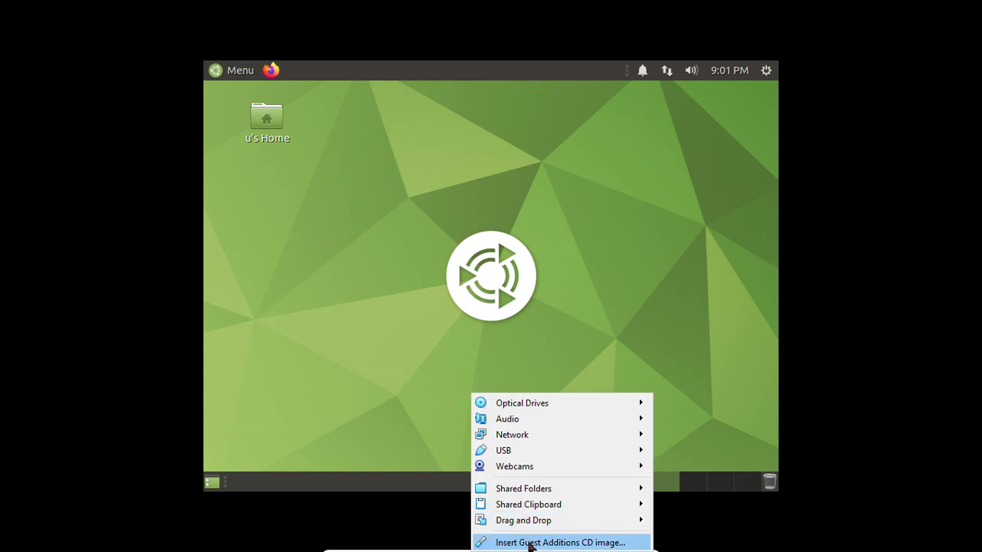
{"action": "left_click", "coordinate": [576, 543]}
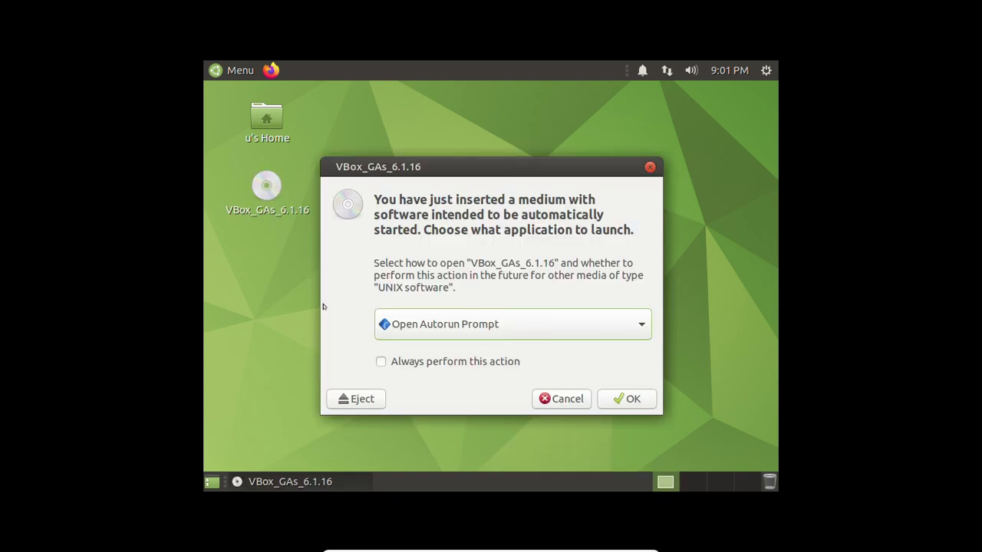
{"action": "left_click", "coordinate": [625, 399]}
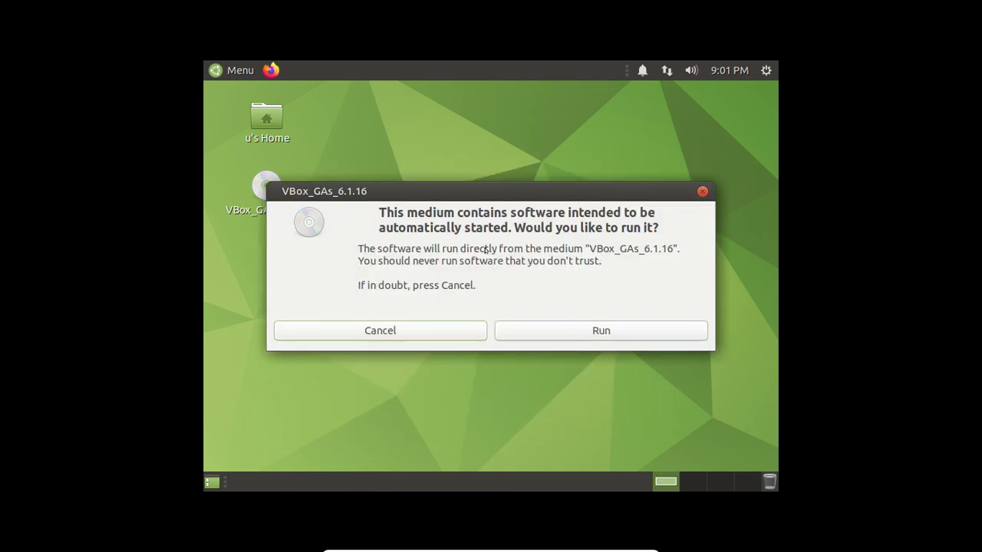
{"action": "left_click", "coordinate": [582, 331]}
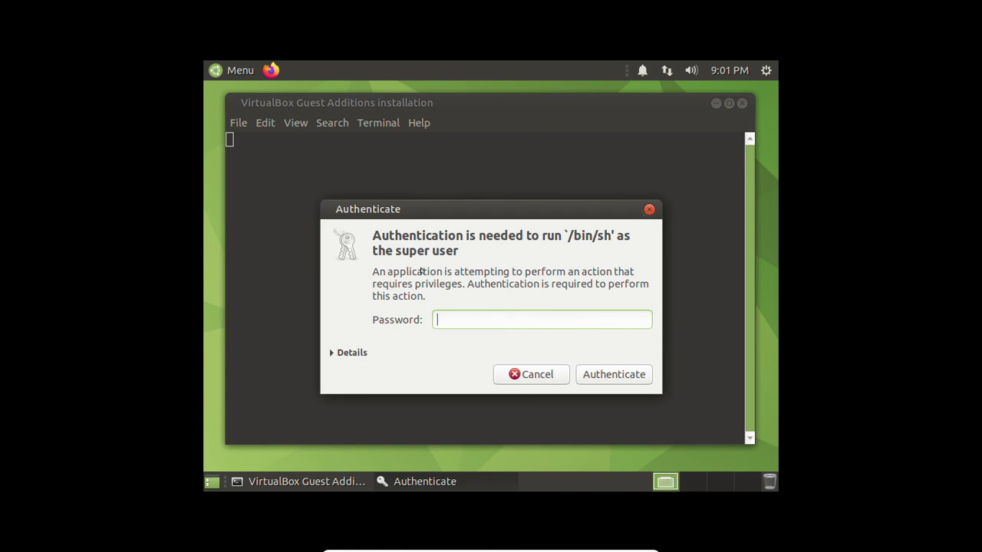
Cancel the authentication request for the Guest Additions installer
{"action": "left_click_drag", "start_coordinate": [407, 207], "coordinate": [396, 184]}
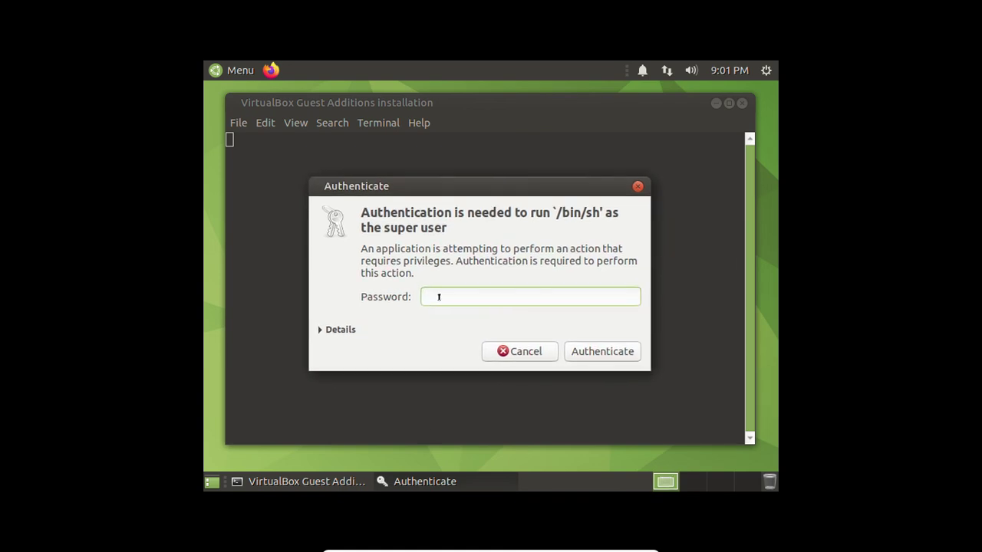
{"action": "left_click", "coordinate": [318, 330]}
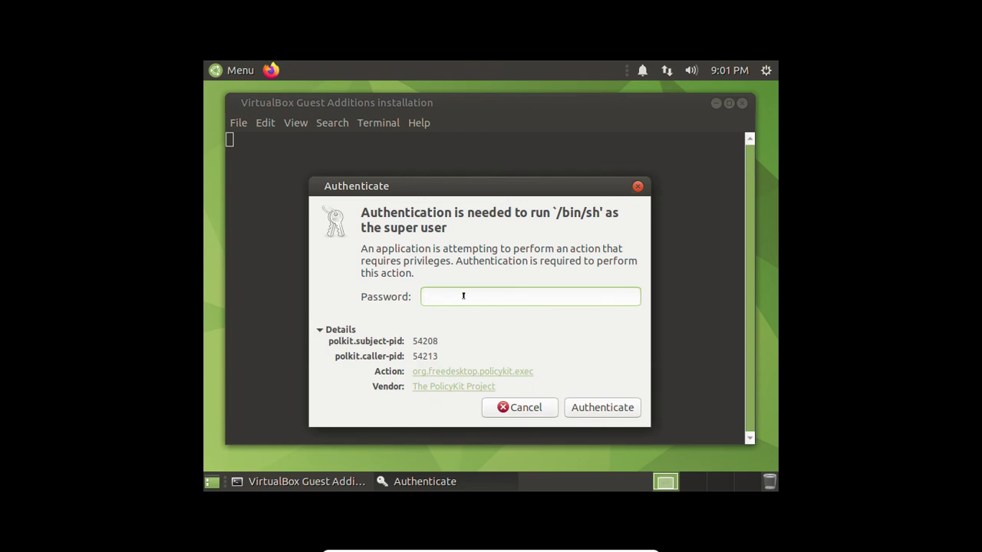
{"action": "left_click", "coordinate": [528, 408]}
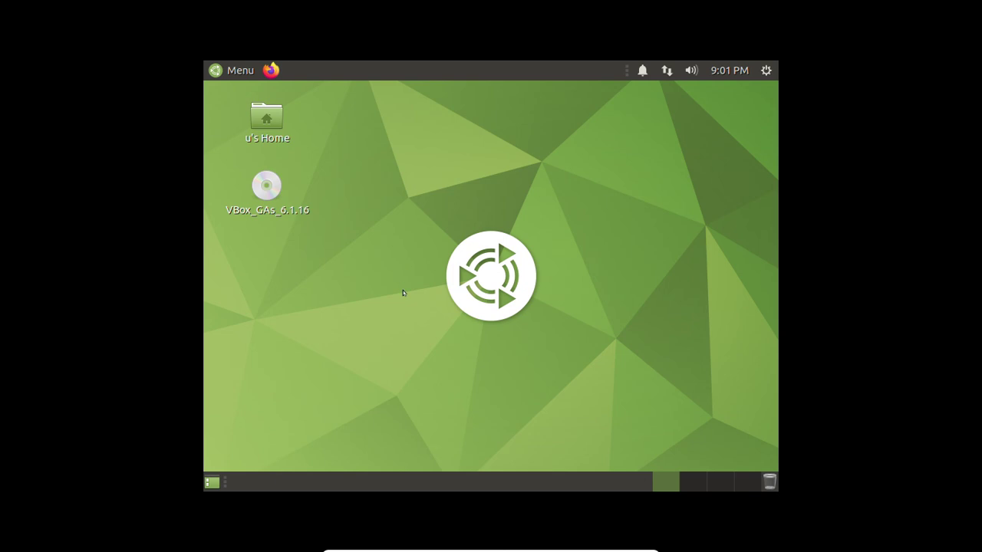
Open the VBox_GAs_6.1.16 disc, rerun its autorun prompt, and cancel authentication
{"action": "double_click", "coordinate": [265, 189]}
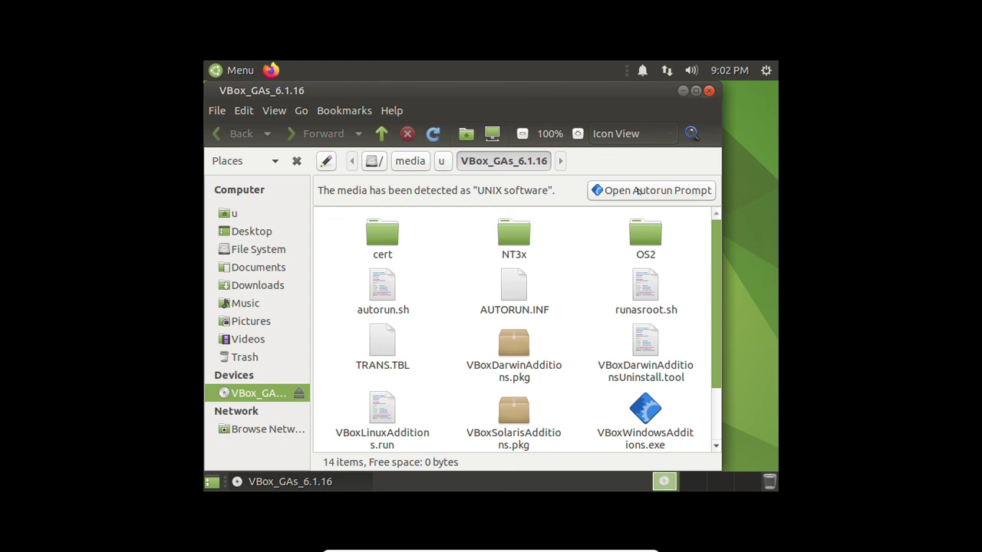
{"action": "left_click", "coordinate": [651, 190]}
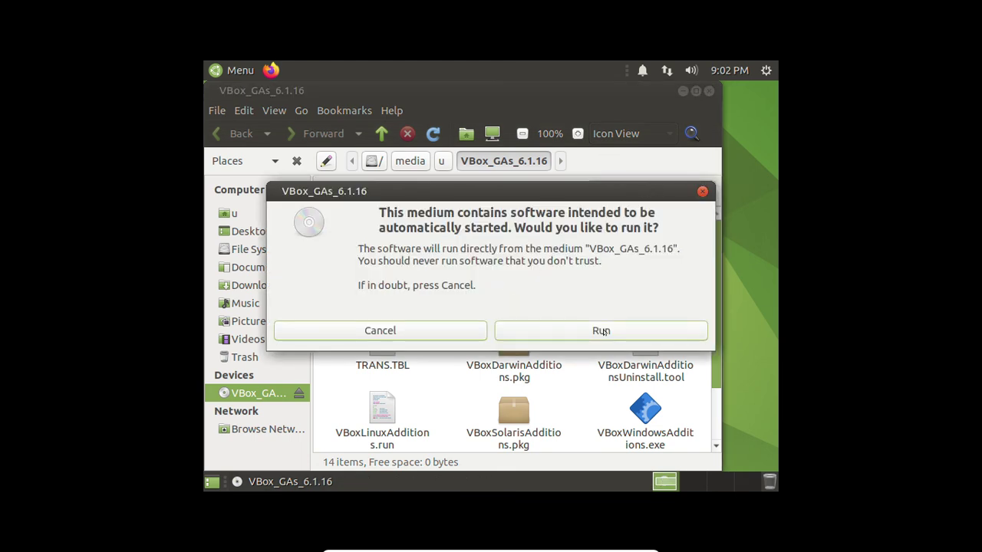
{"action": "left_click", "coordinate": [604, 331]}
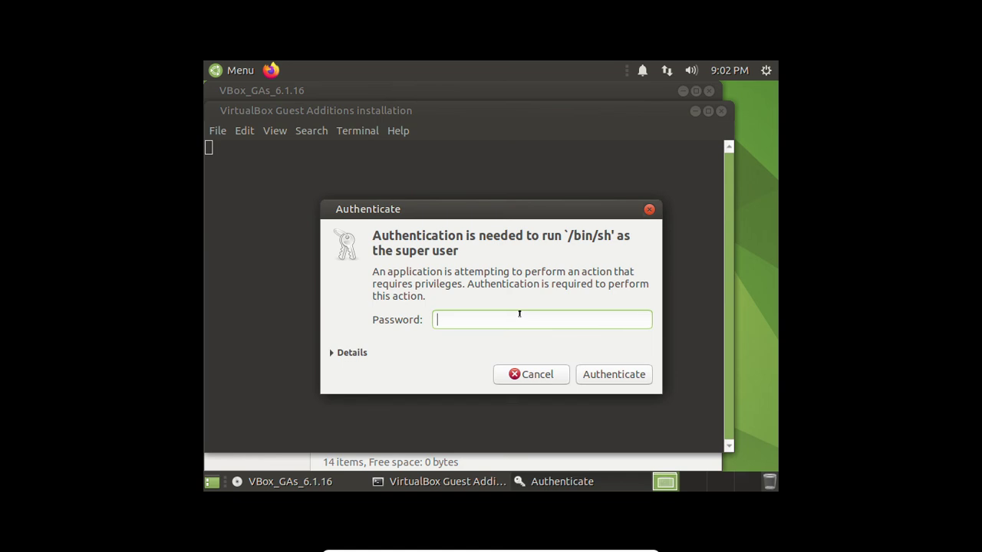
{"action": "left_click", "coordinate": [529, 374]}
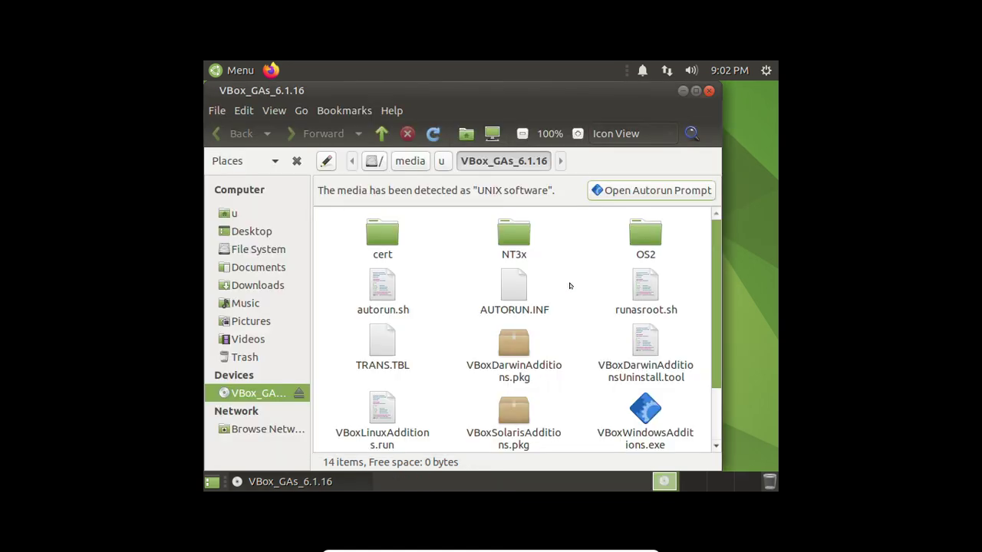
Browse the disc's files, selecting VBoxLinuxAdditions.run and runasroot.sh
{"action": "scroll", "coordinate": [580, 322], "scroll_direction": "down", "scroll_amount": 2}
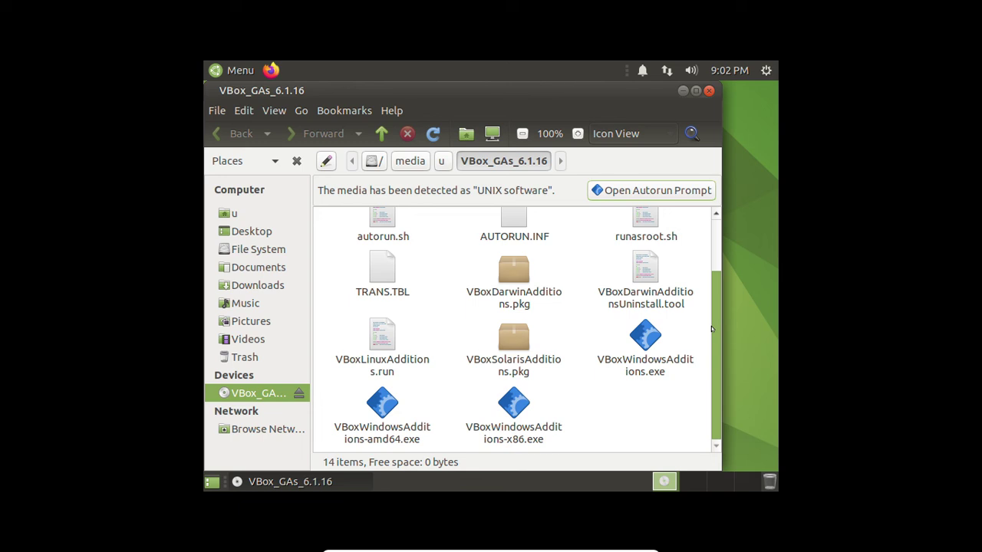
{"action": "left_click", "coordinate": [384, 337]}
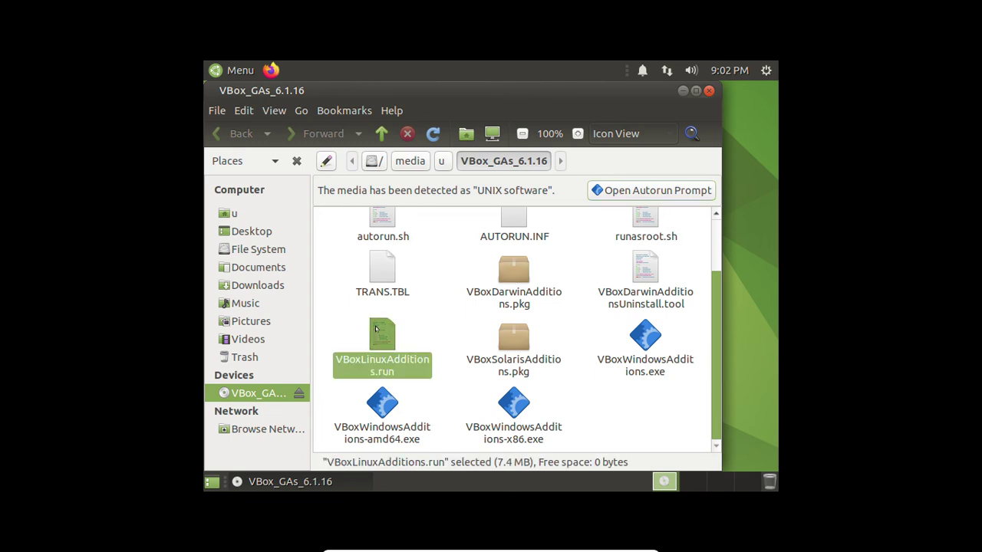
{"action": "scroll", "coordinate": [606, 238], "scroll_direction": "up", "scroll_amount": 1}
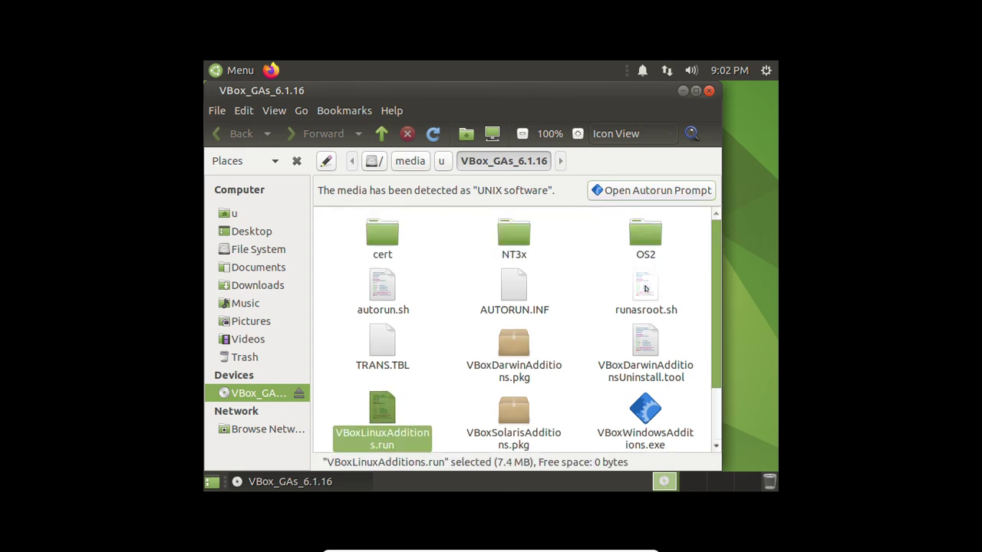
{"action": "left_click", "coordinate": [635, 259]}
{"action": "scroll", "coordinate": [597, 305], "scroll_direction": "down", "scroll_amount": 1}
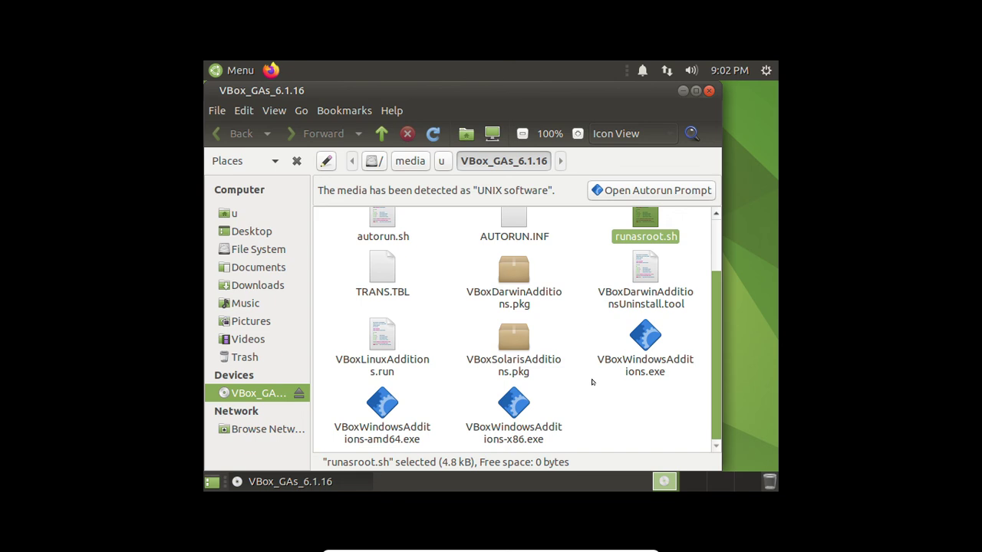
{"action": "left_click", "coordinate": [611, 418]}
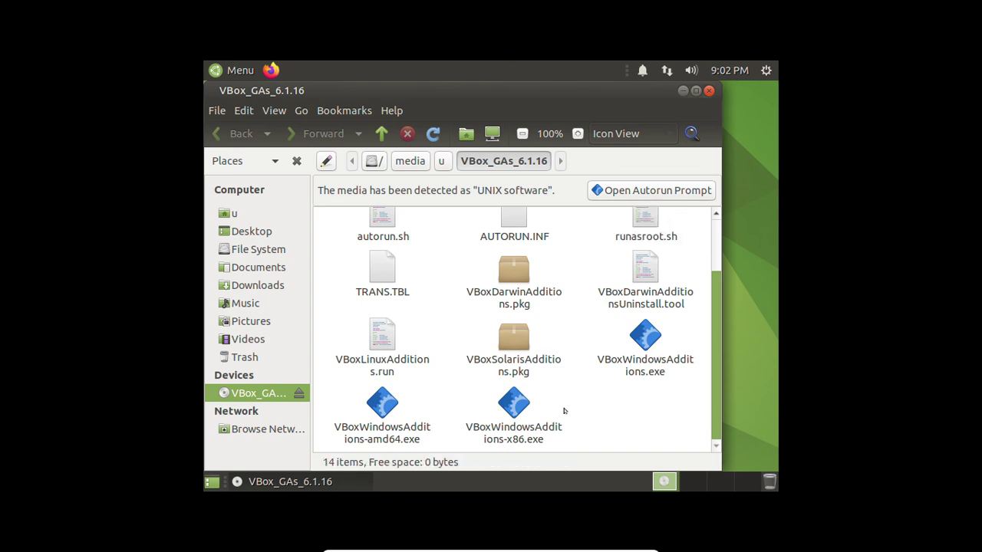
{"action": "right_click", "coordinate": [613, 410]}
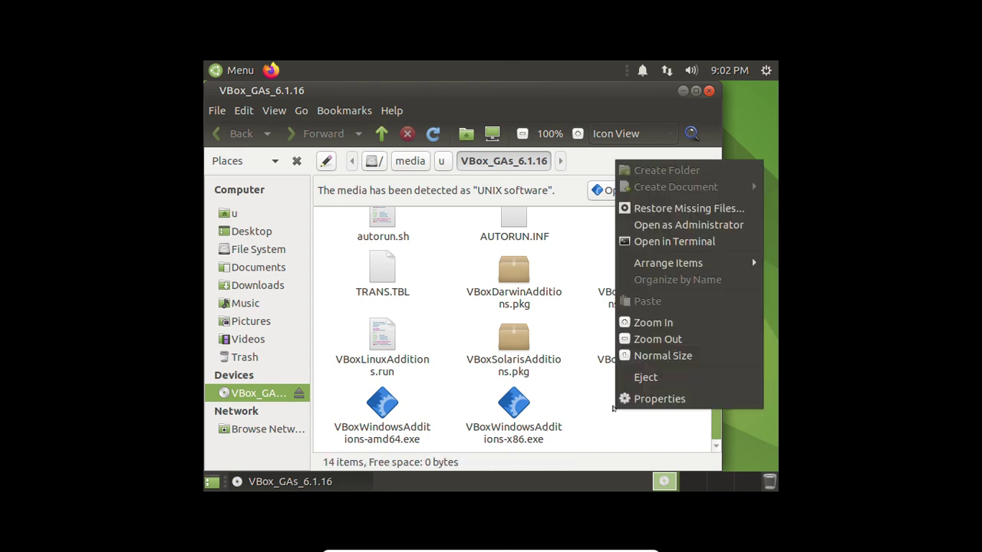
Open a terminal in the VBox_GAs_6.1.16 disc folder, then close it and the Caja window
{"action": "left_click", "coordinate": [658, 243]}
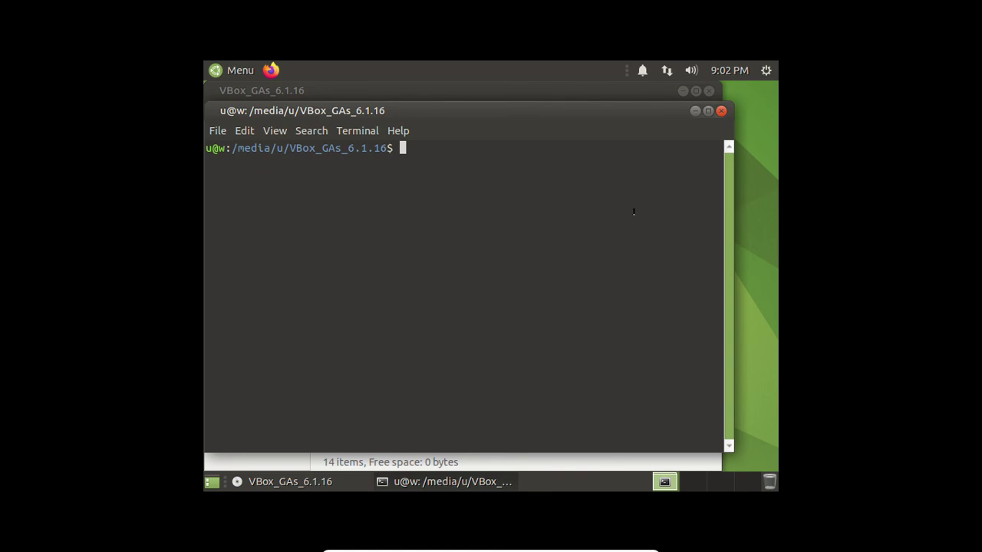
{"action": "left_click", "coordinate": [721, 111]}
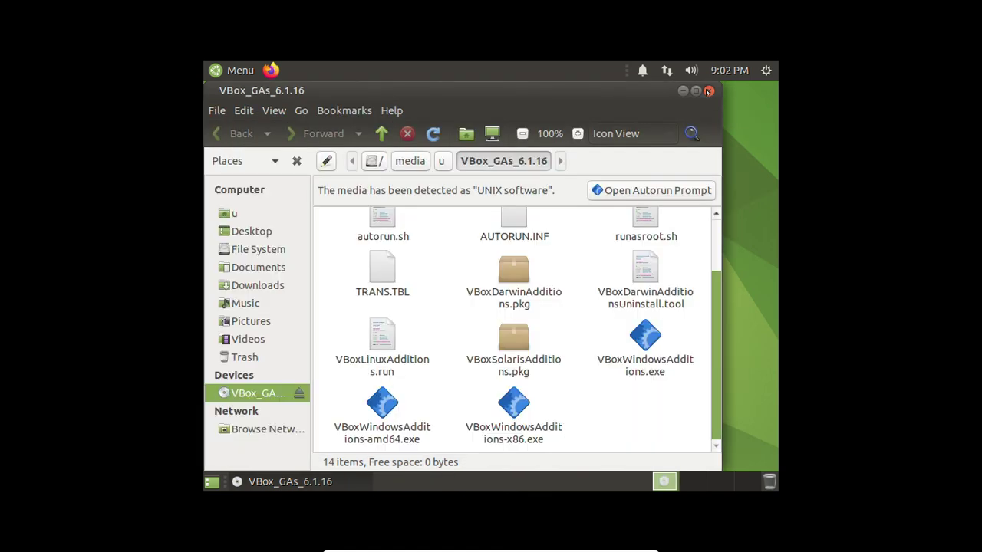
{"action": "left_click", "coordinate": [709, 90]}
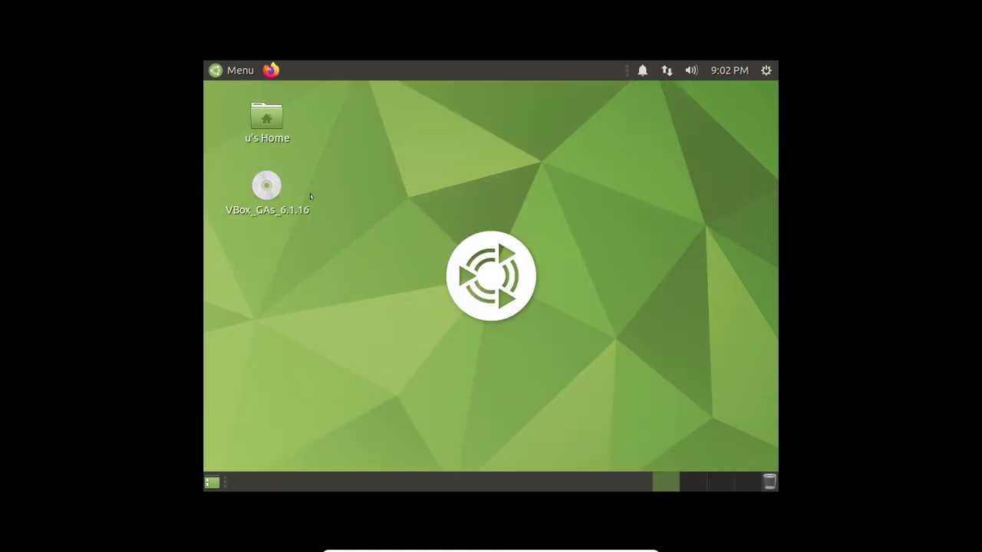
Restart Ubuntu MATE through the top panel's Shut Down dialog
{"action": "left_click", "coordinate": [766, 70]}
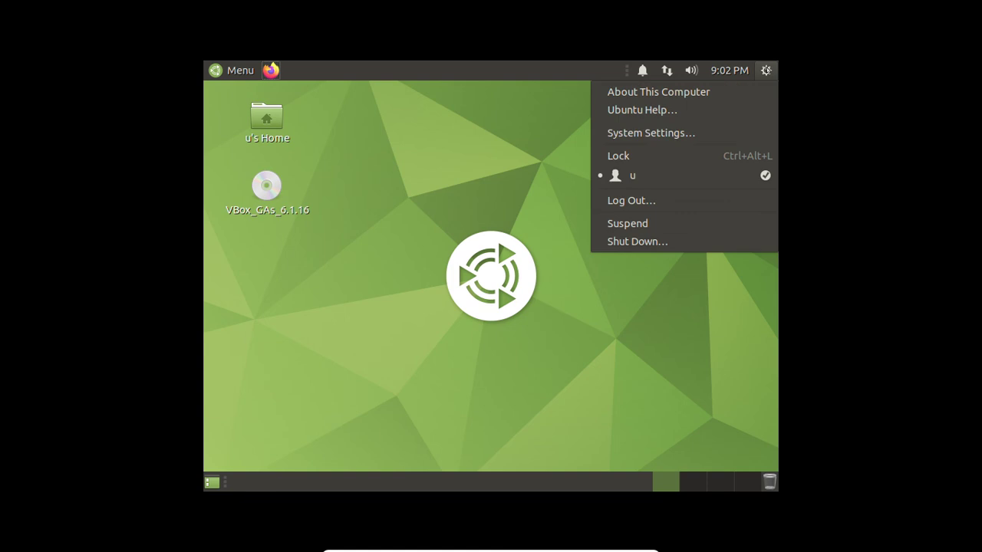
{"action": "left_click", "coordinate": [642, 241]}
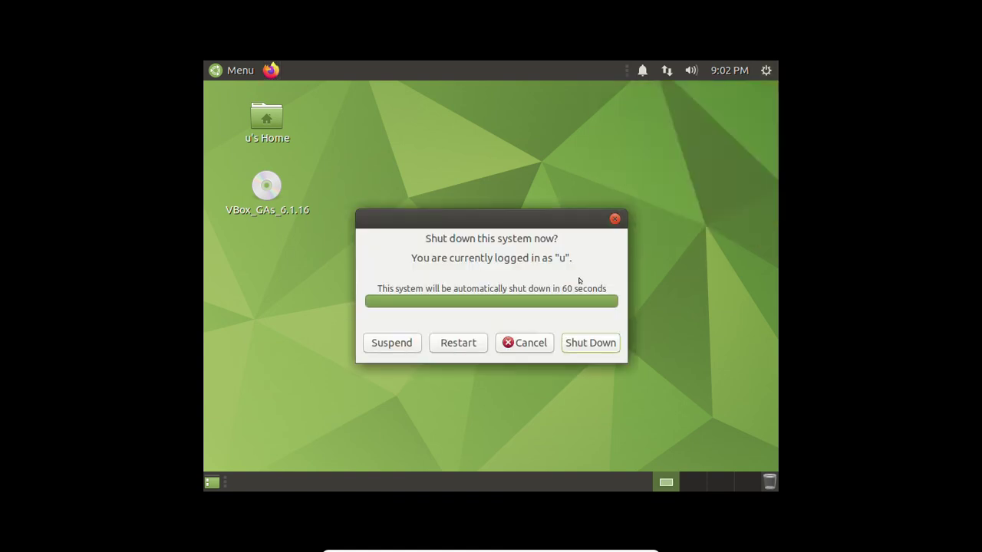
{"action": "left_click", "coordinate": [452, 345]}
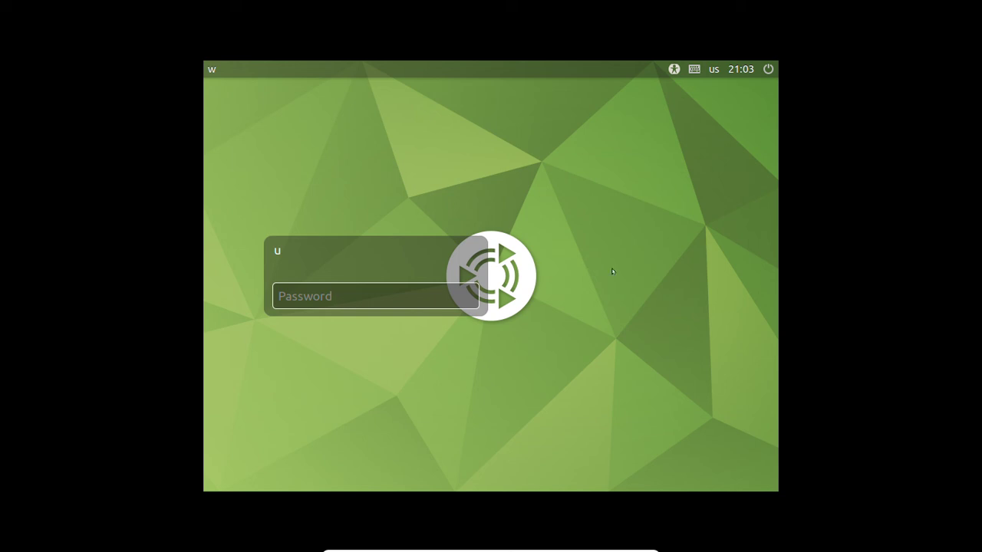
{"action": "mouse_move", "coordinate": [496, 547]}
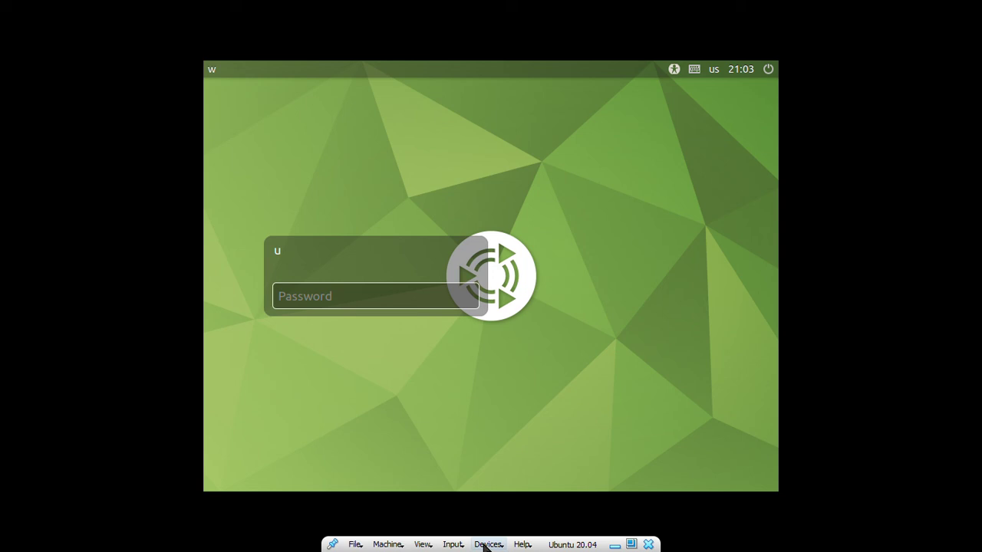
{"action": "left_click", "coordinate": [496, 546]}
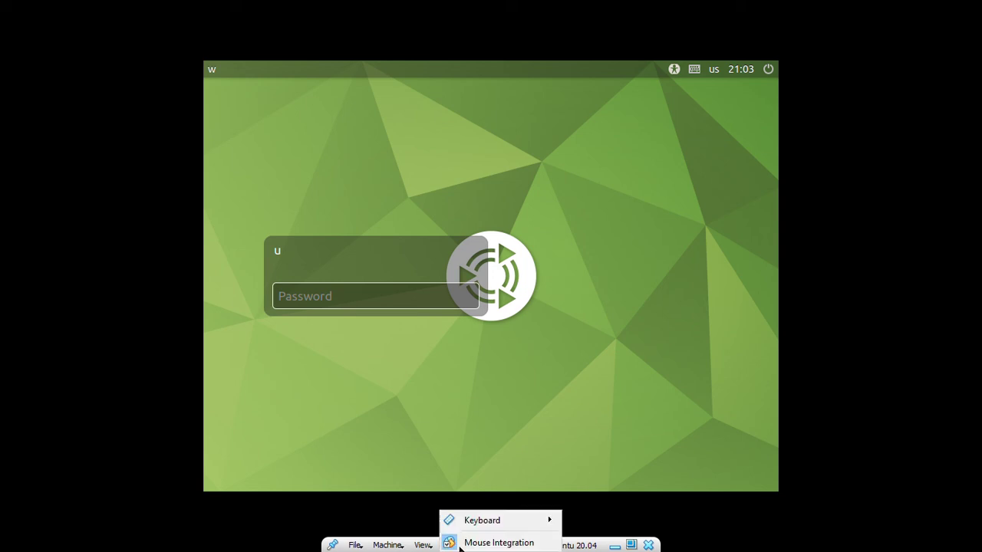
{"action": "mouse_move", "coordinate": [521, 525]}
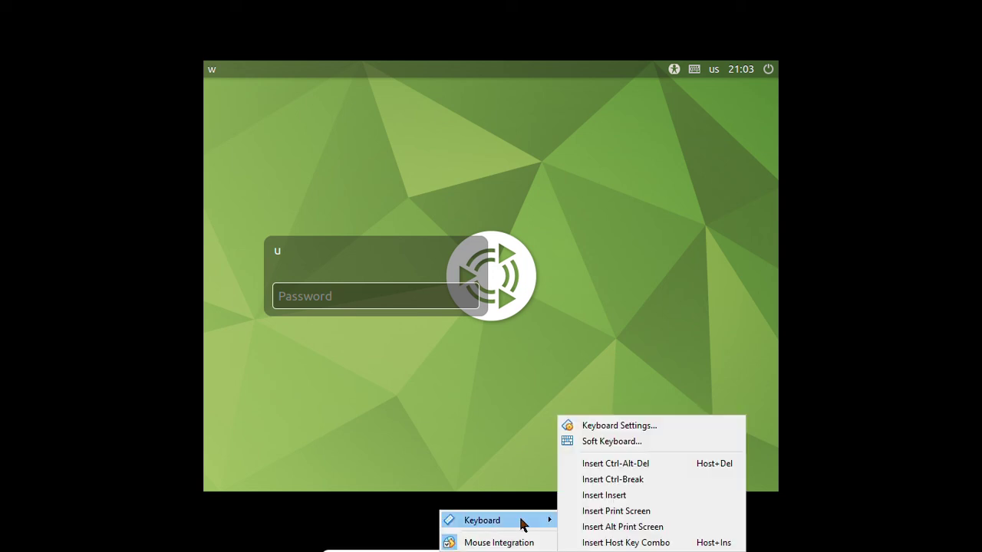
{"action": "left_click", "coordinate": [568, 427]}
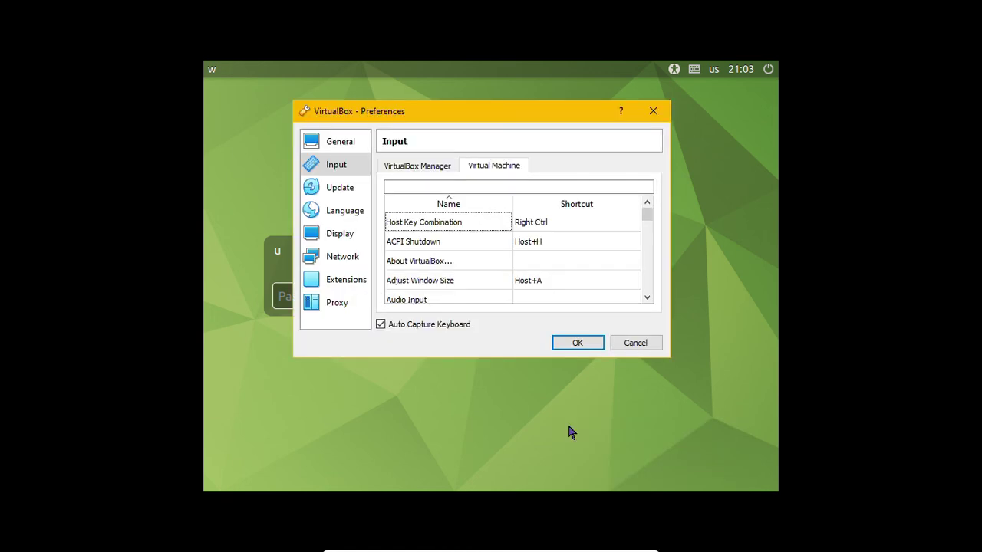
{"action": "left_click", "coordinate": [640, 349]}
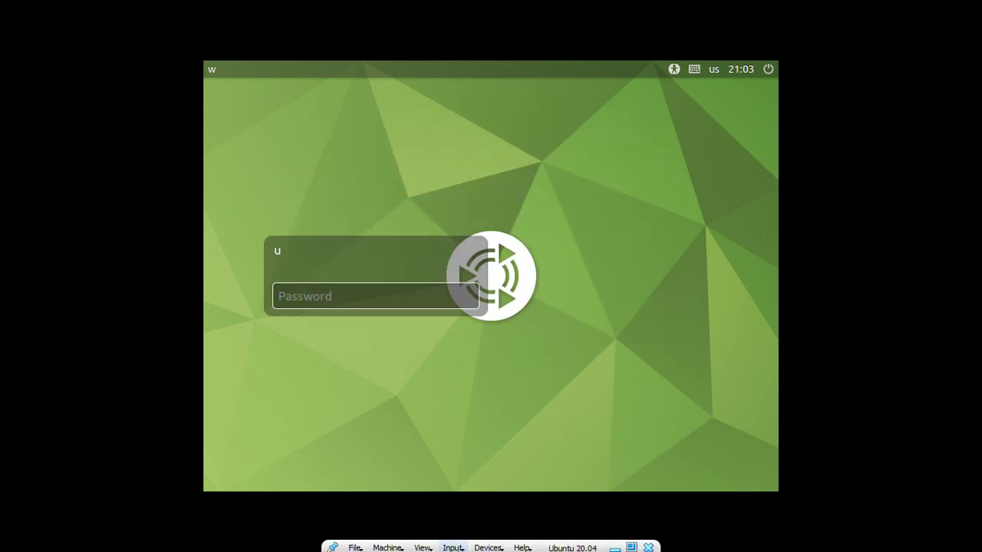
{"action": "left_click", "coordinate": [454, 546]}
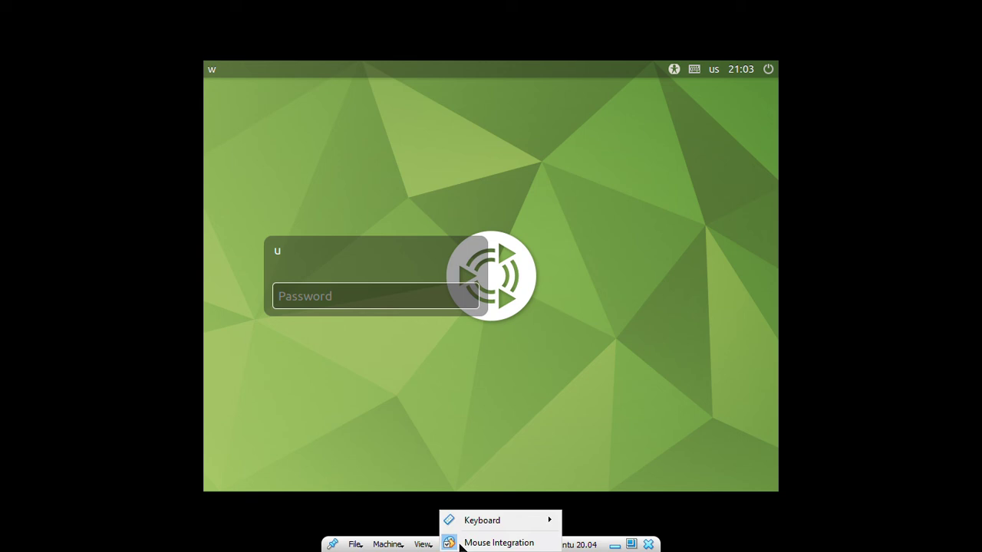
{"action": "mouse_move", "coordinate": [487, 527]}
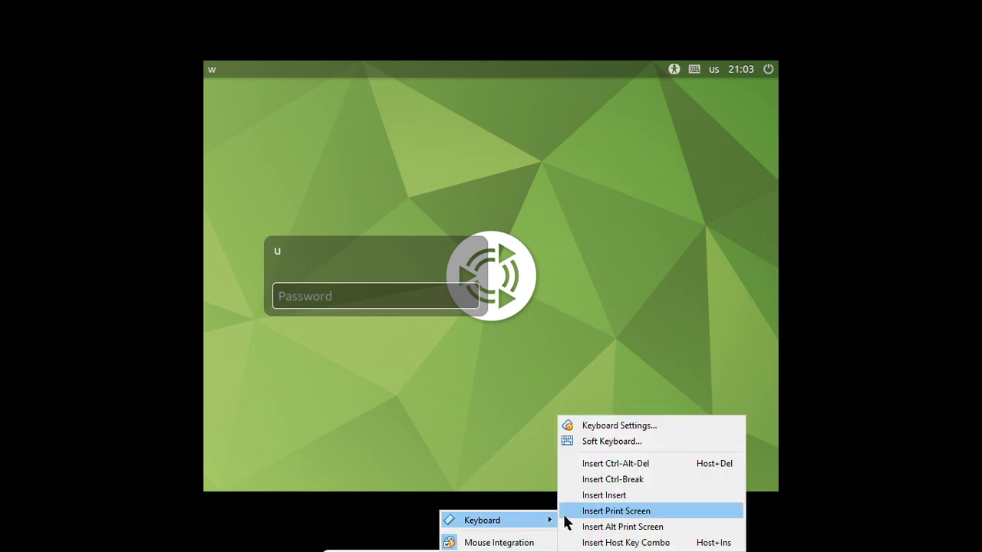
{"action": "left_click", "coordinate": [611, 442]}
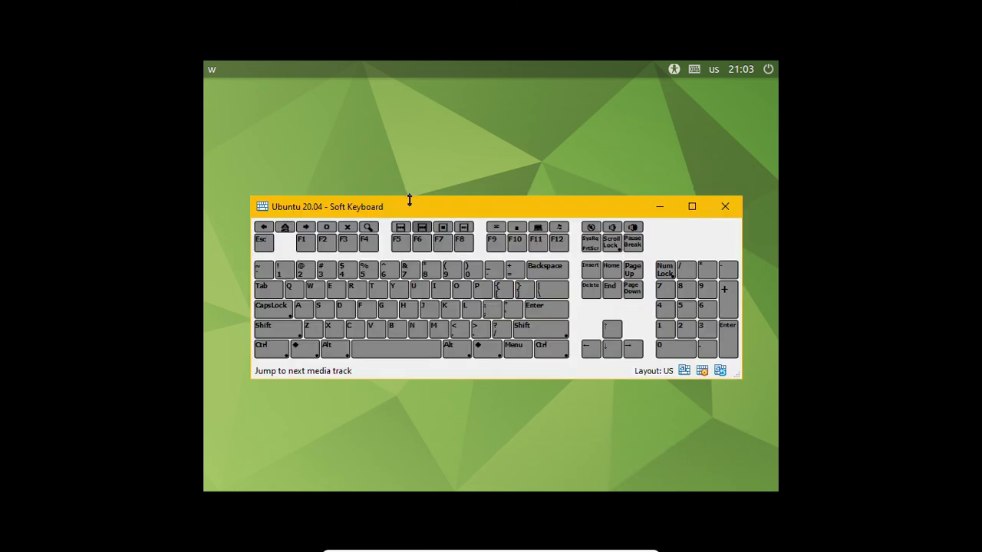
{"action": "left_click", "coordinate": [725, 207]}
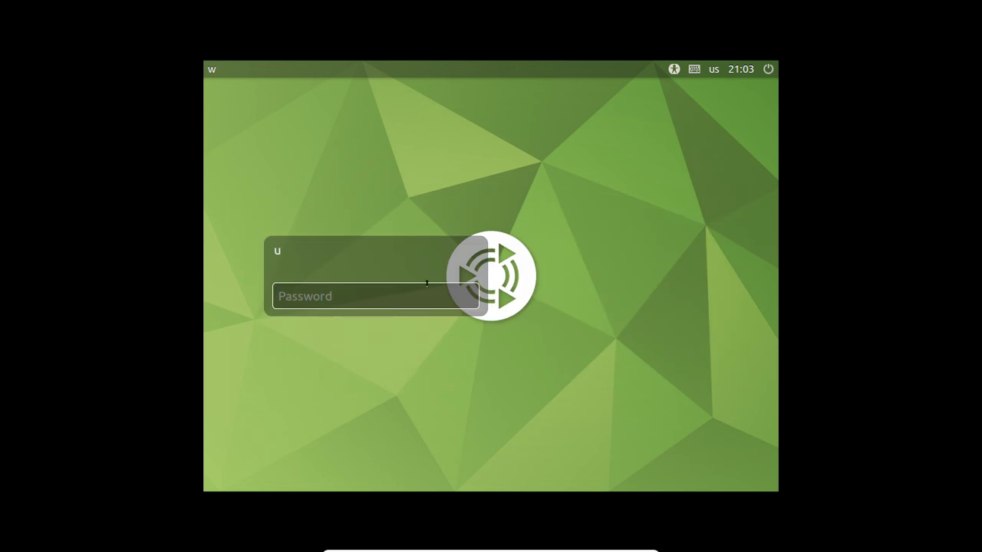
Enter the account password at the login screen, fixing a typo, and log in
{"action": "key", "text": "Return"}
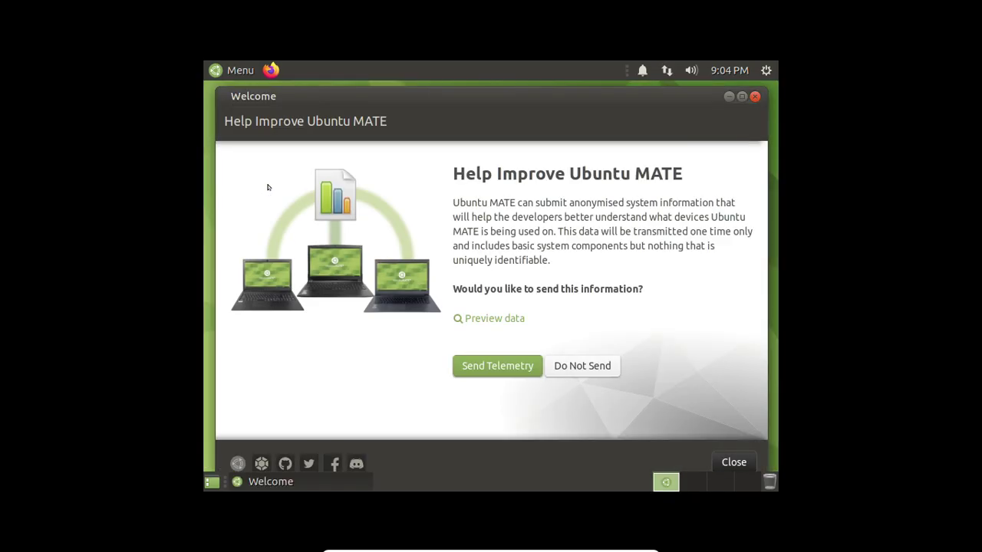
Dismiss the Welcome window and launch the VBox_GAs_6.1.16 disc's autorun installer
{"action": "left_click", "coordinate": [725, 462]}
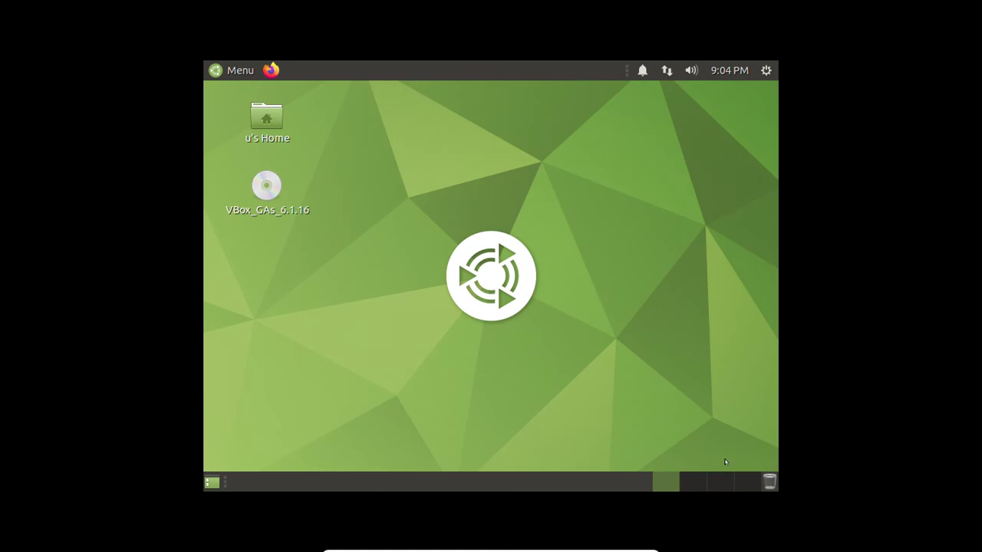
{"action": "right_click", "coordinate": [261, 184]}
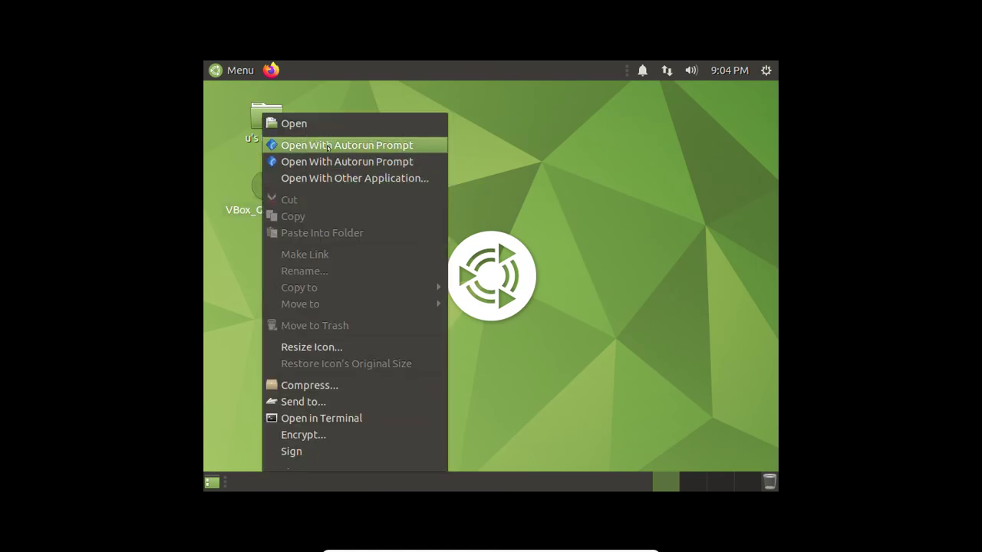
{"action": "left_click", "coordinate": [349, 145]}
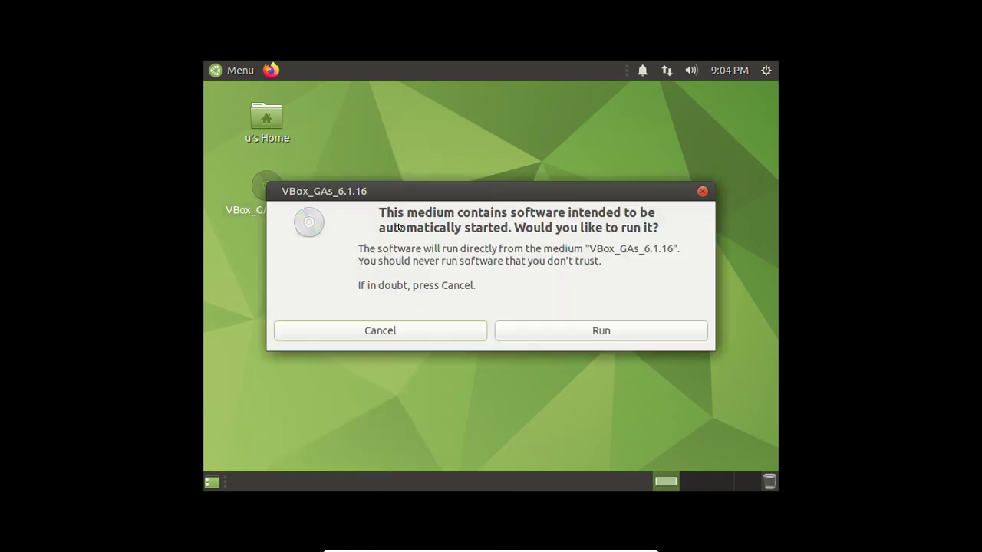
{"action": "left_click", "coordinate": [560, 330]}
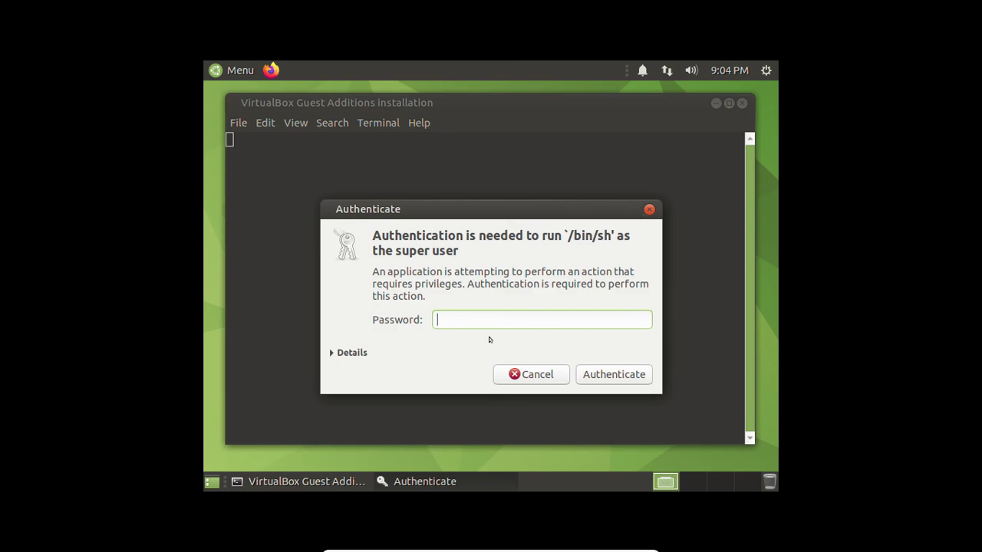
Authenticate with the account password and close the installer once Guest Additions 6.1.16 finish installing
{"action": "type", "text": "*************"}
{"action": "left_click", "coordinate": [625, 377]}
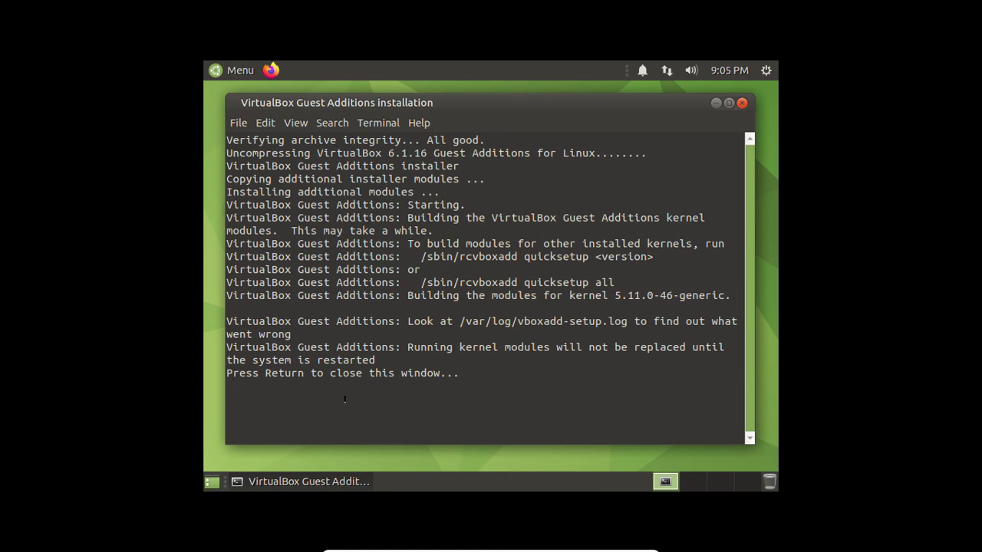
{"action": "key", "text": "Return"}
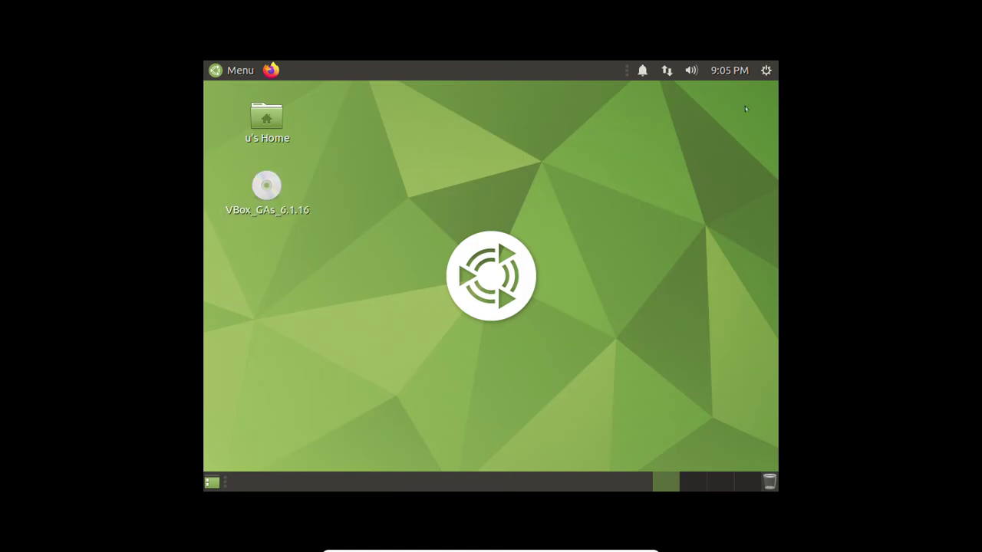
Restart the virtual machine from the top panel's Shut Down dialog to apply Guest Additions
{"action": "left_click", "coordinate": [765, 70]}
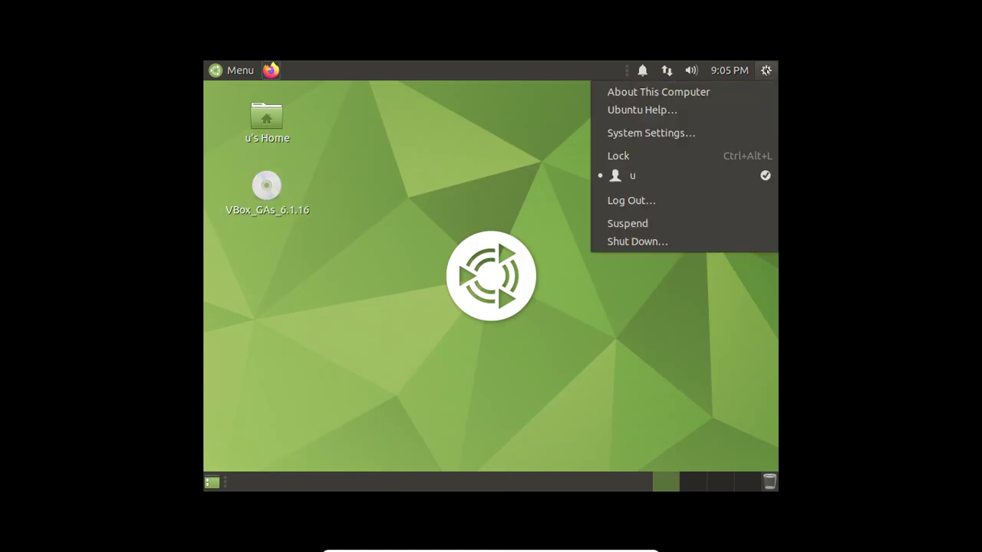
{"action": "left_click", "coordinate": [638, 240]}
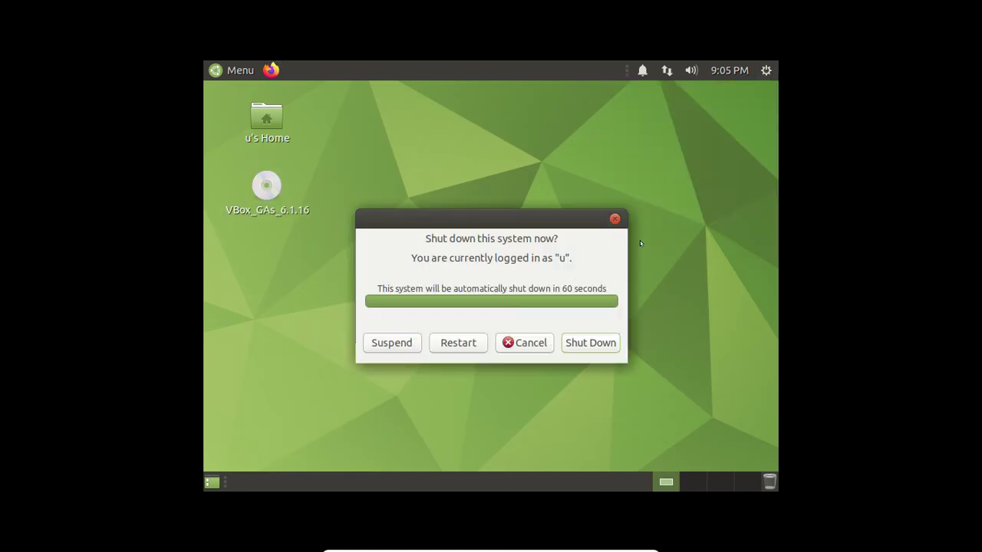
{"action": "left_click", "coordinate": [456, 346]}
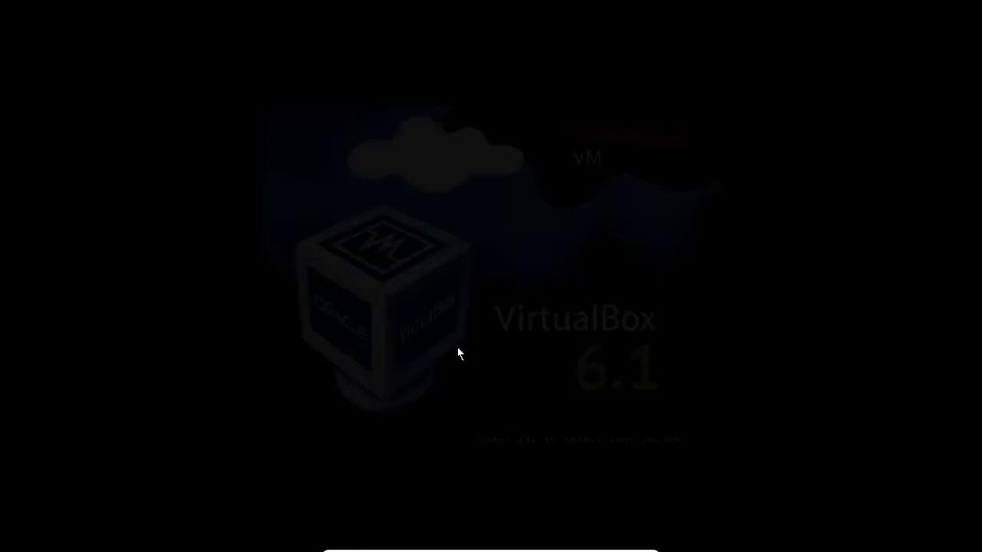